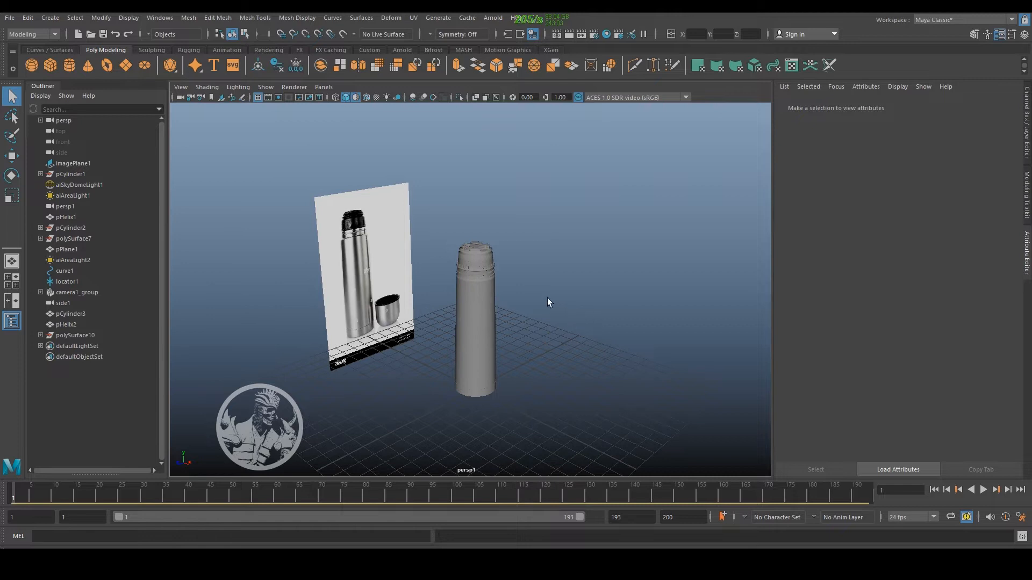
Open the UV Editor for the flask meshes without the UV Toolkit and place it beside the viewport.
drag(521, 328, 522, 325)
click(415, 18)
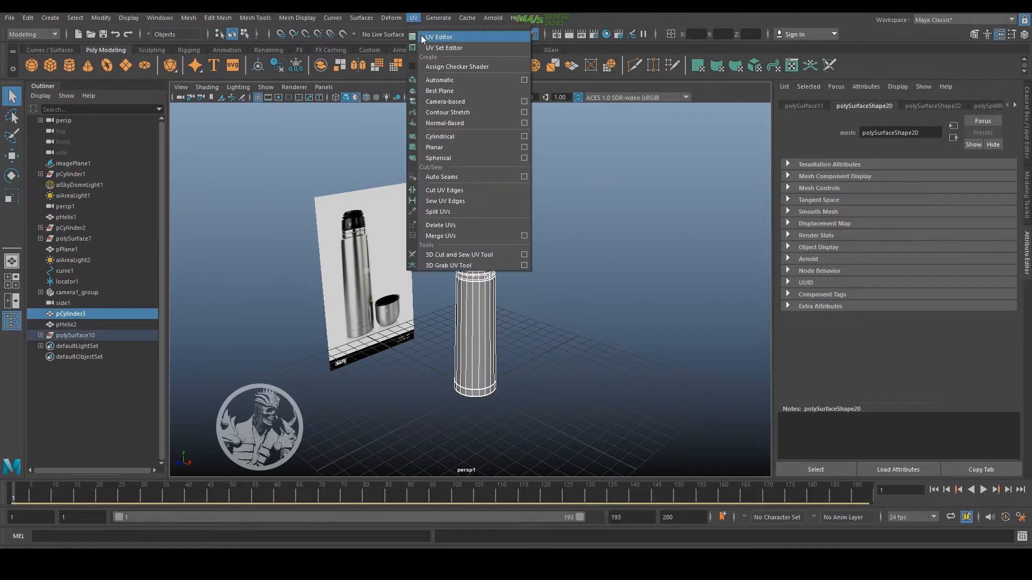
click(421, 35)
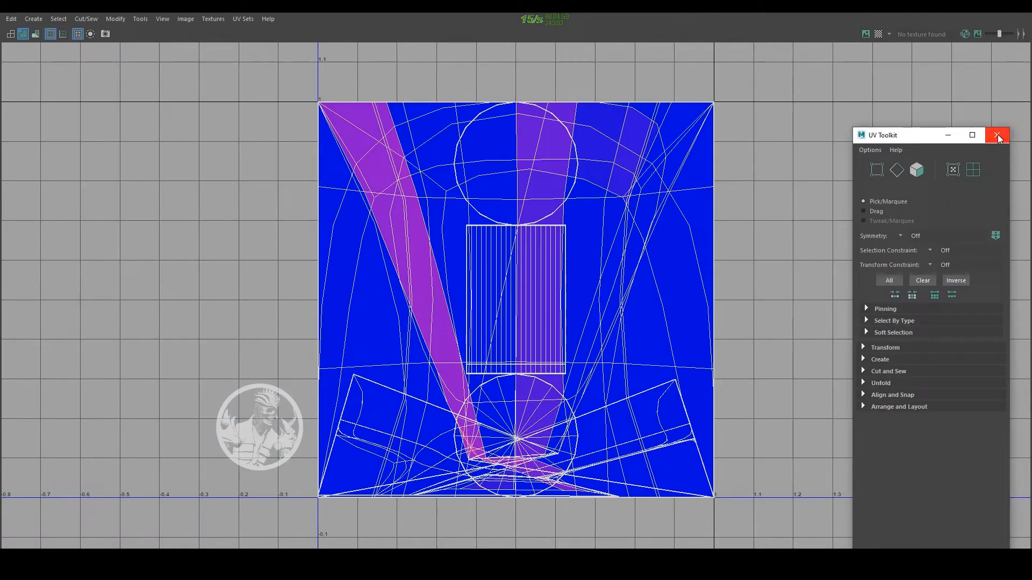
click(997, 135)
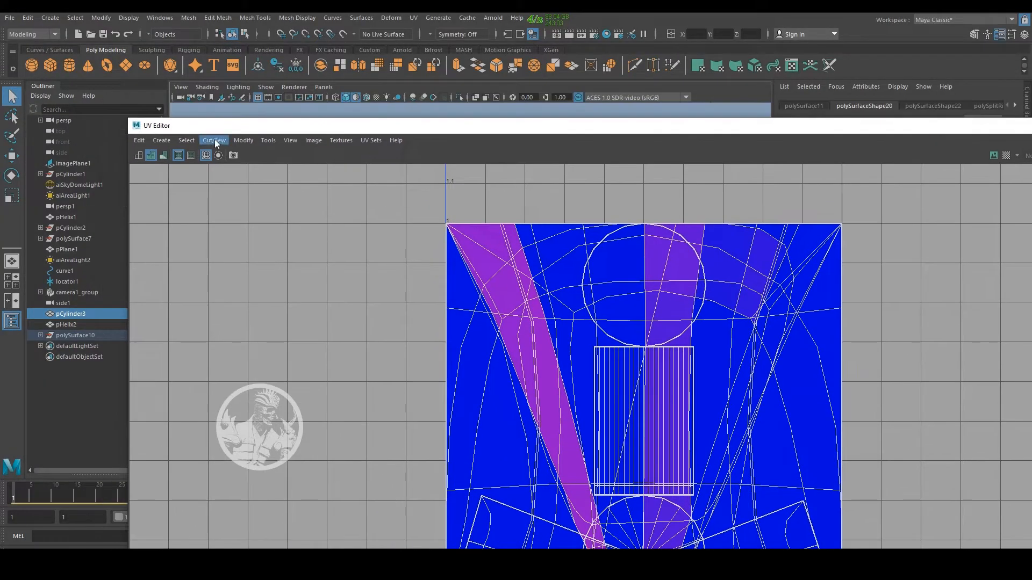
drag(322, 125, 620, 70)
Apply automatic UV mapping to all parts of the flask model.
alt+middle_drag(415, 334, 291, 353)
click(353, 235)
click(350, 241)
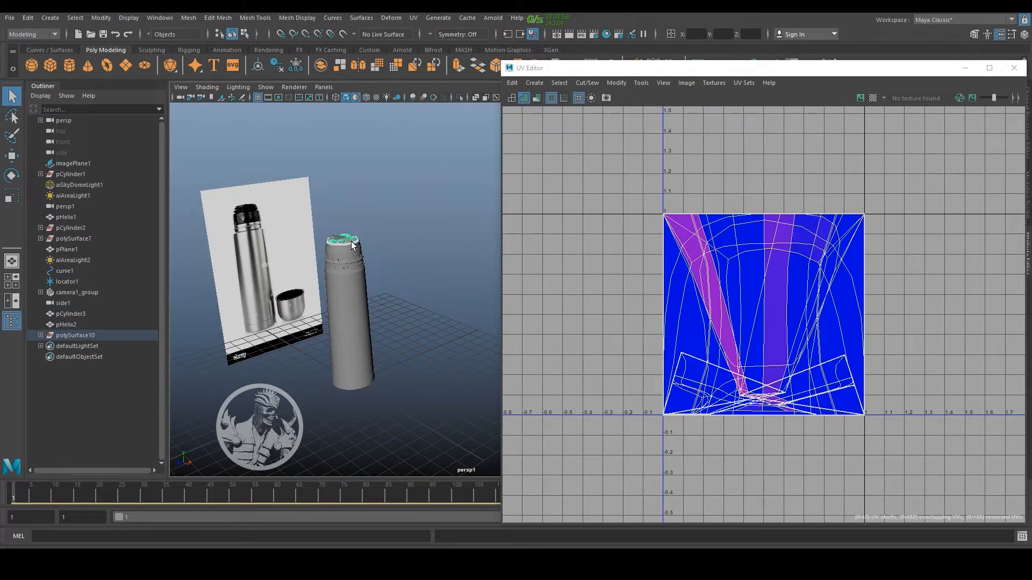
alt+drag(363, 270, 380, 308)
alt+right_drag(380, 308, 461, 320)
alt+middle_drag(359, 253, 415, 247)
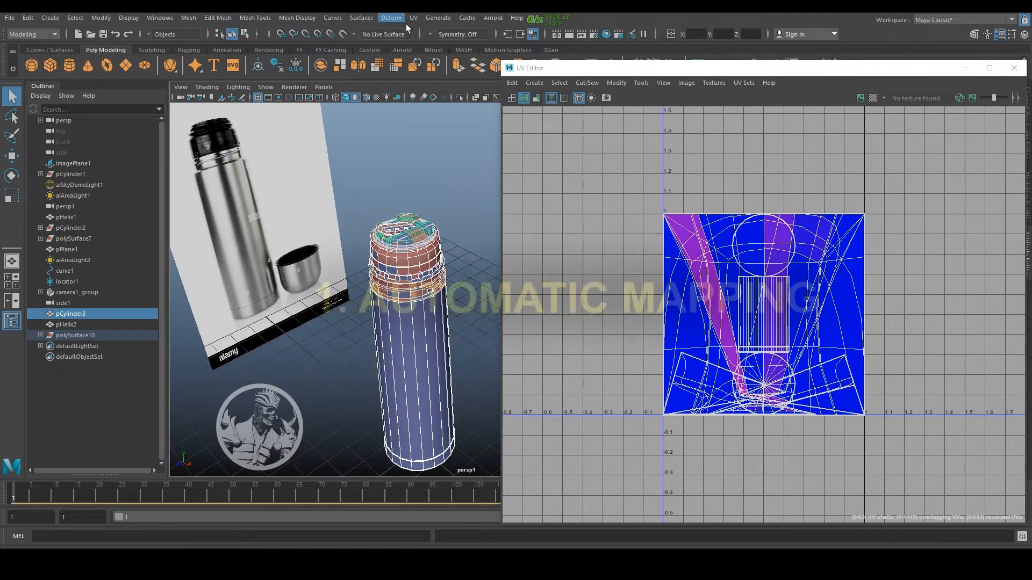
click(413, 18)
click(433, 79)
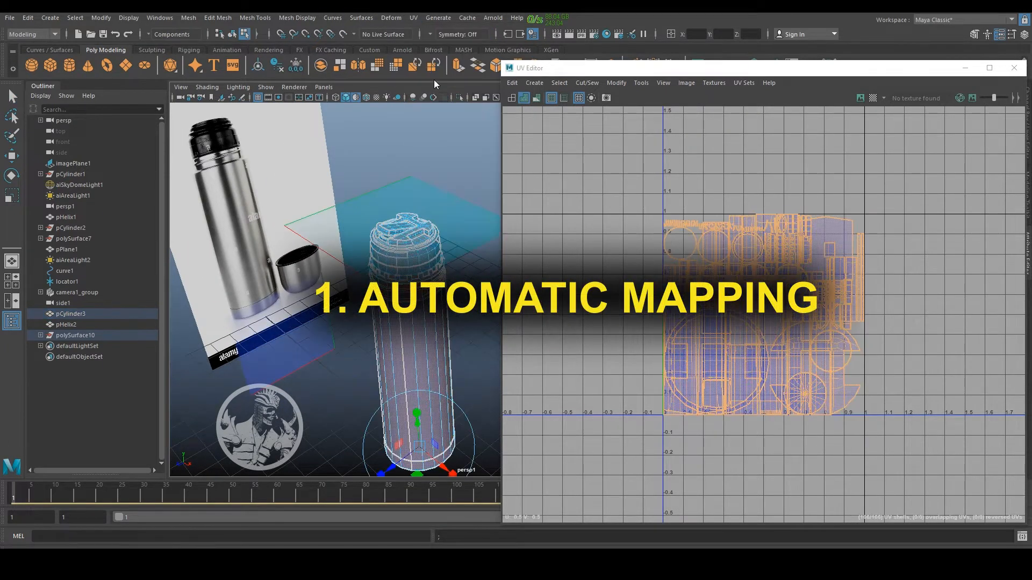
click(899, 266)
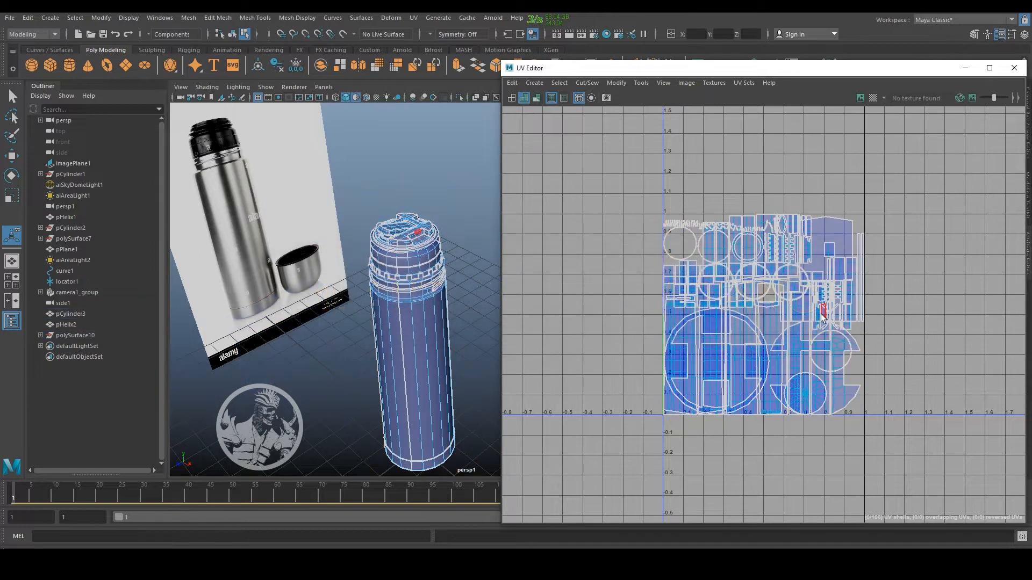
Project automatic UV mapping onto all flask parts again, optimized for less distortion.
right_drag(427, 249, 490, 233)
drag(388, 200, 469, 324)
click(413, 18)
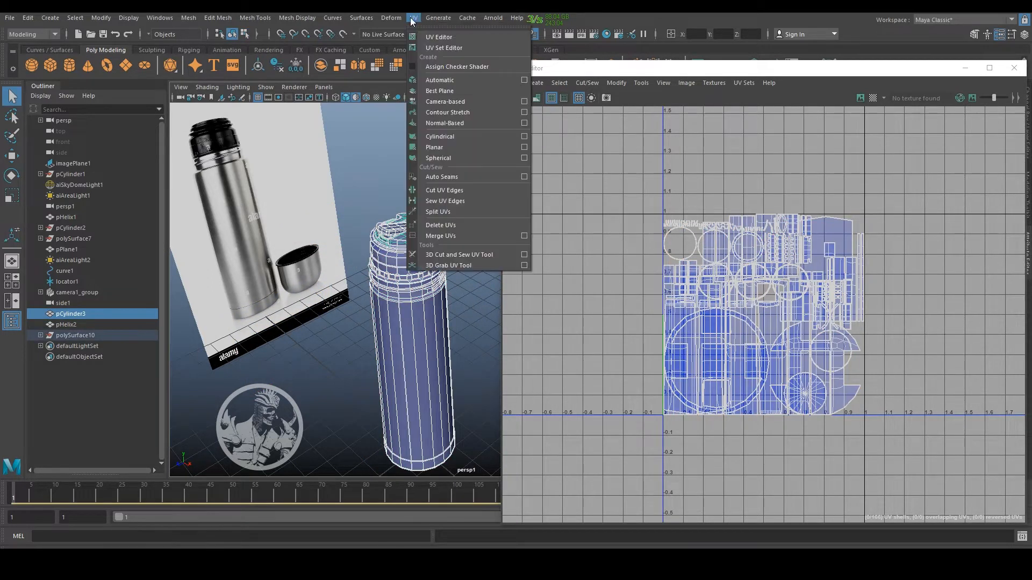
click(524, 80)
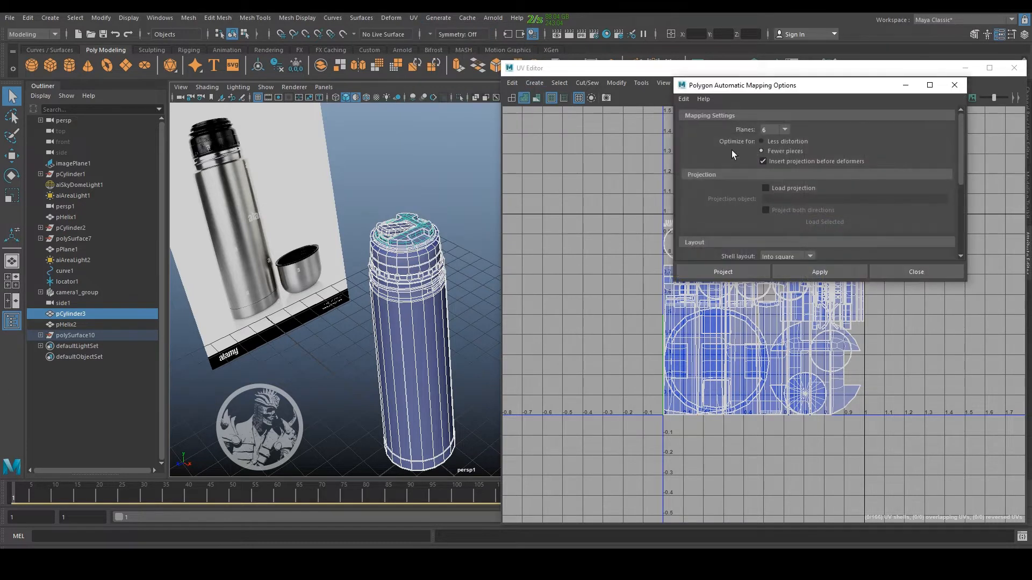
click(773, 141)
click(734, 275)
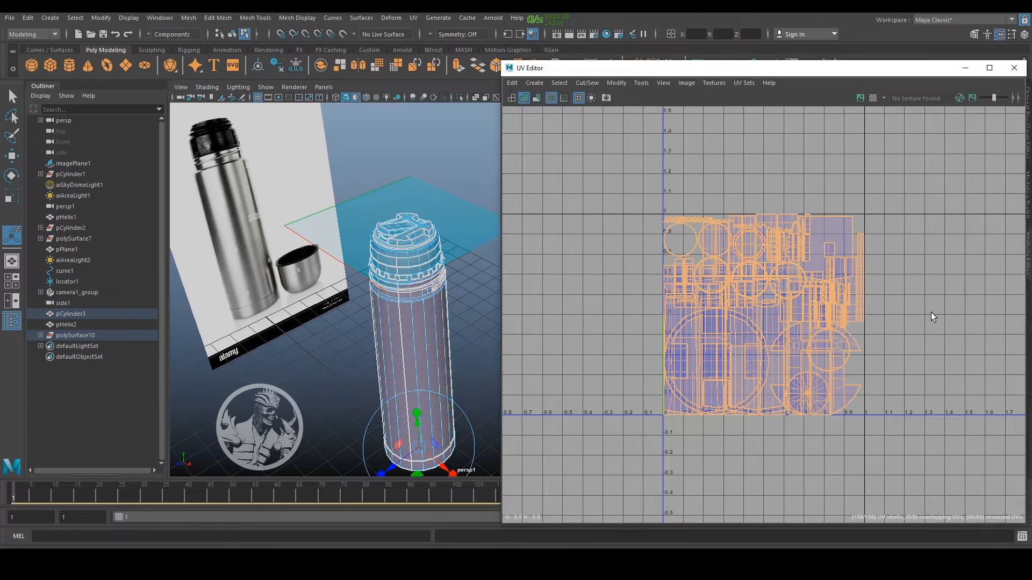
click(931, 312)
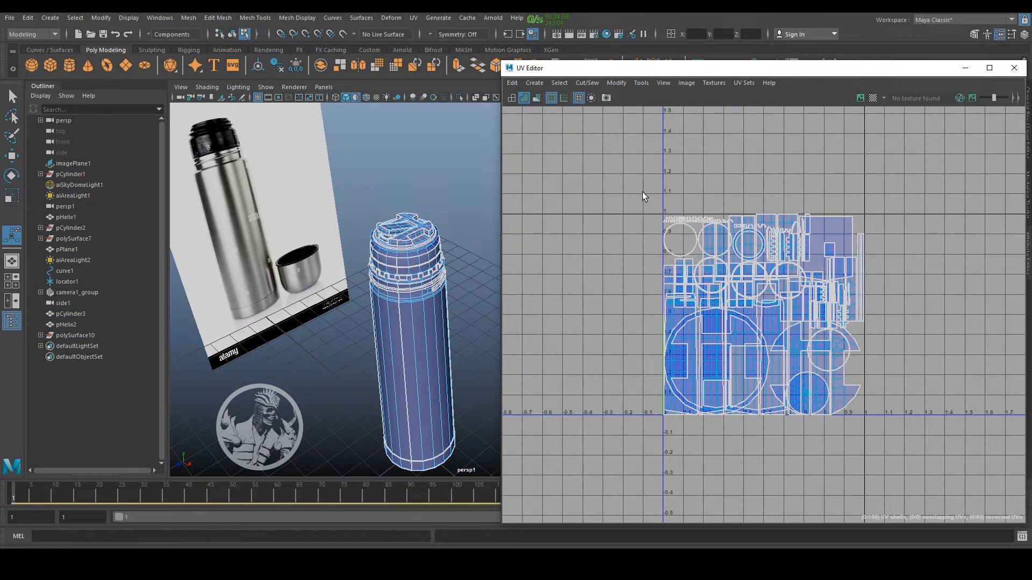
Select all the flask's UV shells and lay them out within the 0 to 1 UV square.
drag(912, 453, 912, 453)
key(q)
shift+right_click(888, 318)
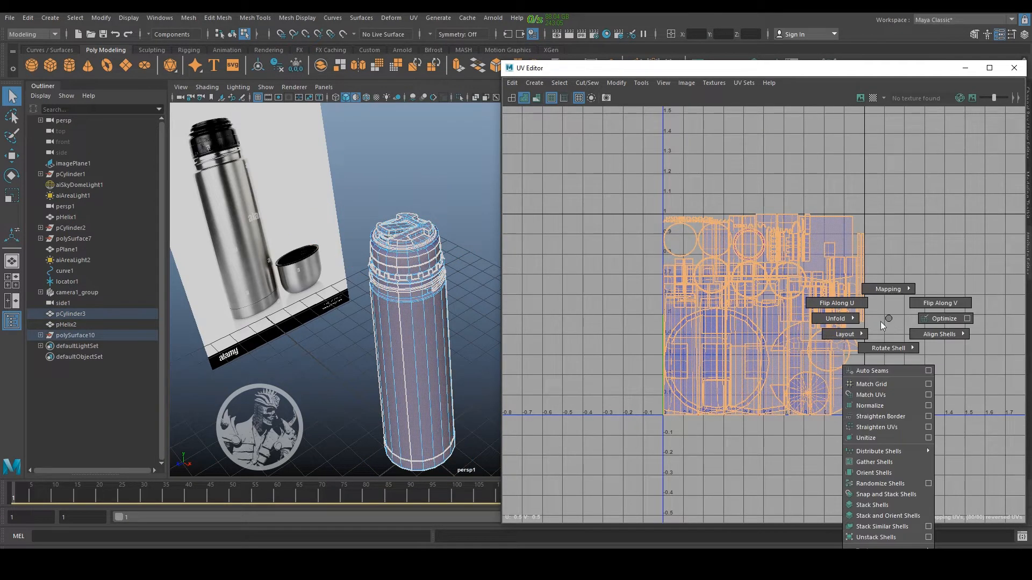
shift+right_drag(880, 322, 789, 356)
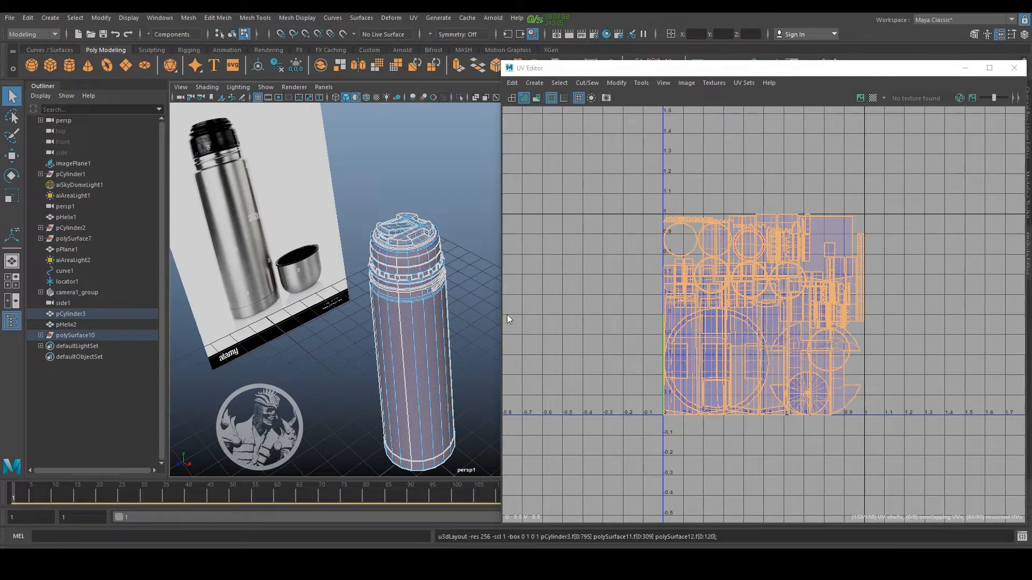
click(914, 343)
key(f)
Examine the packed UV shells up close for fragmentation and spacing across the whole layout.
scroll(891, 360, up, 2)
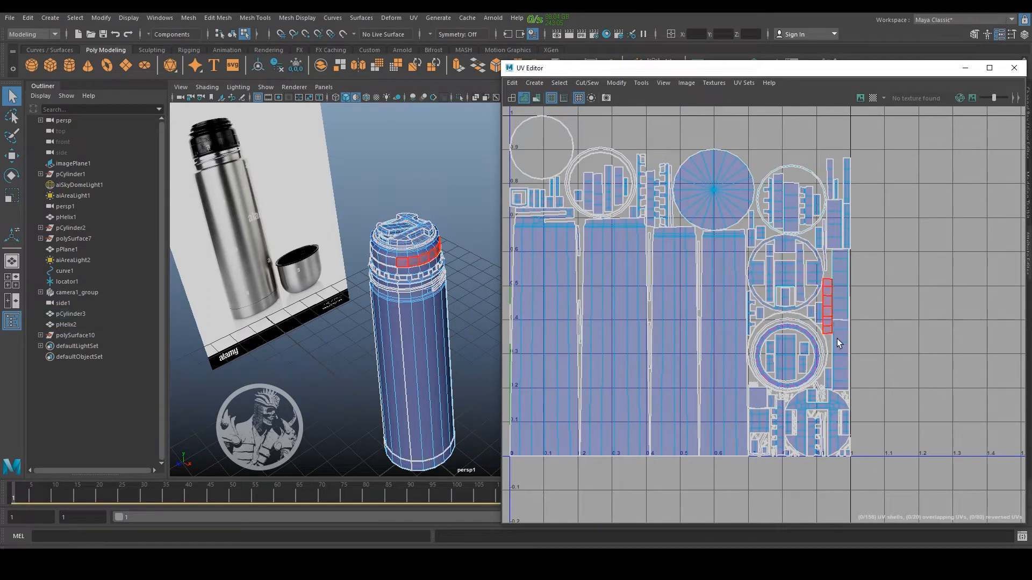
scroll(909, 416, up, 2)
scroll(846, 436, up, 2)
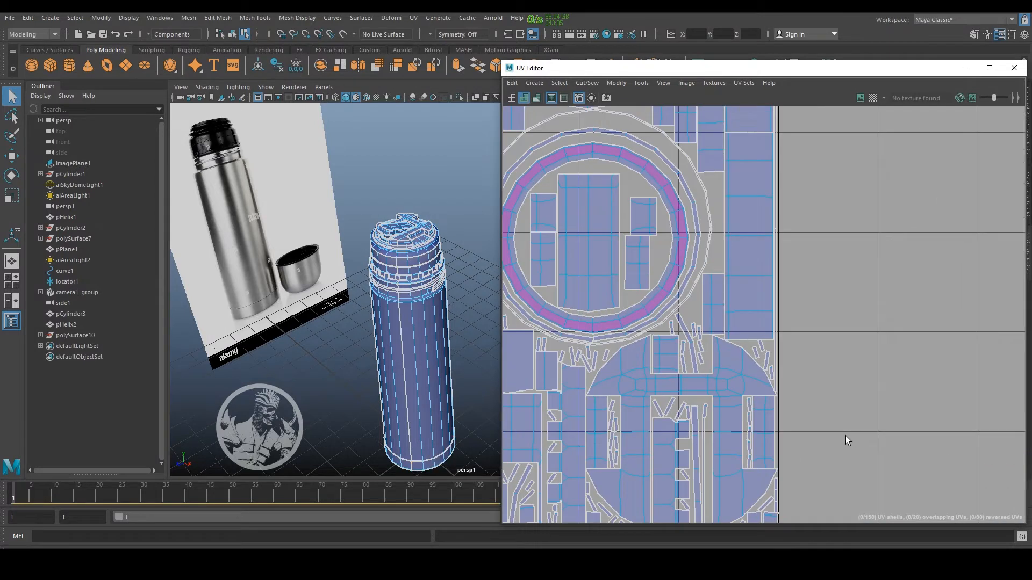
alt+middle_drag(854, 320, 914, 261)
scroll(909, 259, down, 1)
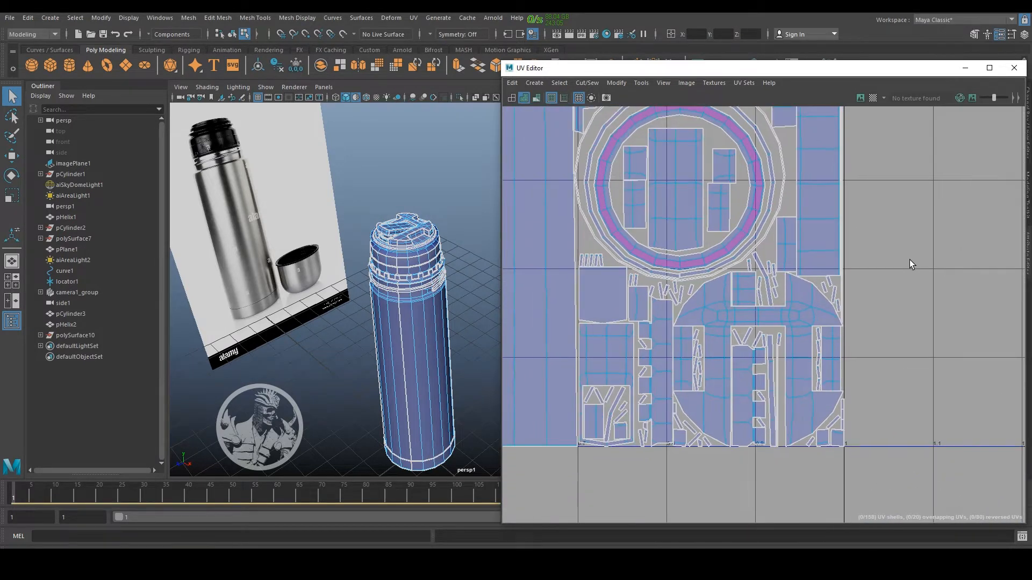
alt+middle_drag(893, 200, 910, 376)
alt+middle_drag(870, 228, 884, 410)
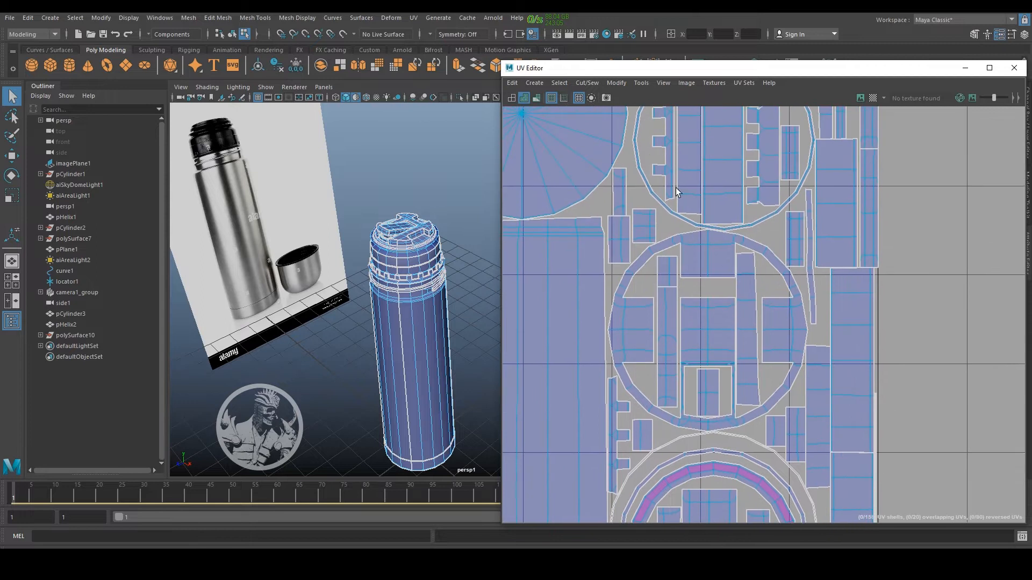
alt+middle_drag(677, 189, 937, 311)
alt+middle_drag(640, 311, 792, 306)
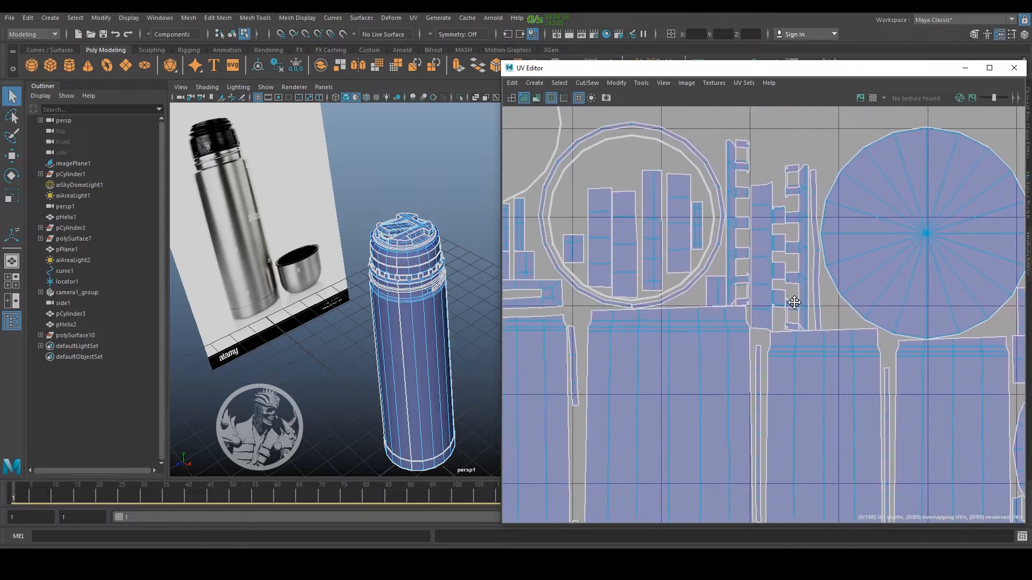
alt+middle_drag(709, 294, 871, 368)
scroll(872, 356, down, 5)
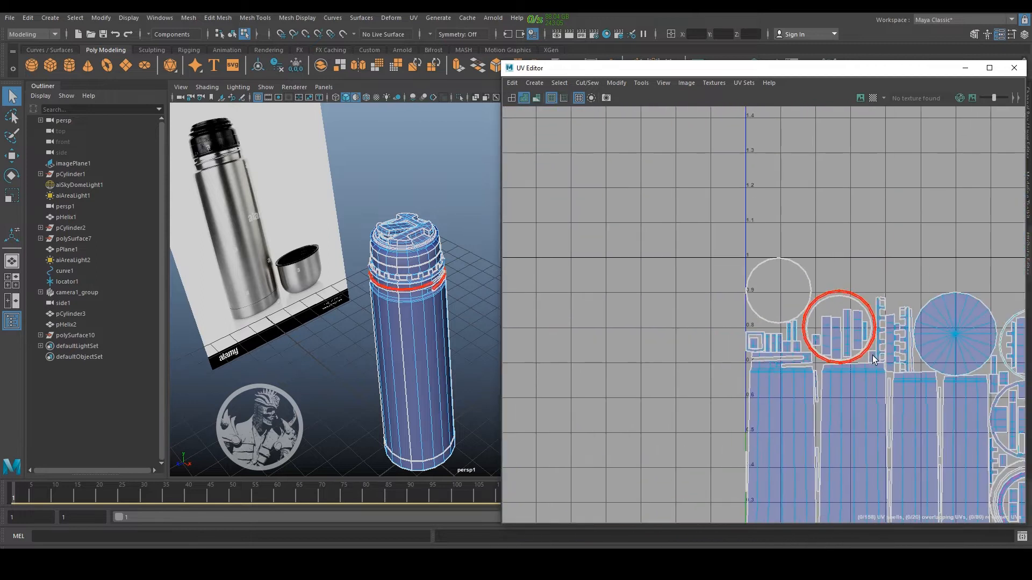
alt+middle_drag(940, 361, 772, 250)
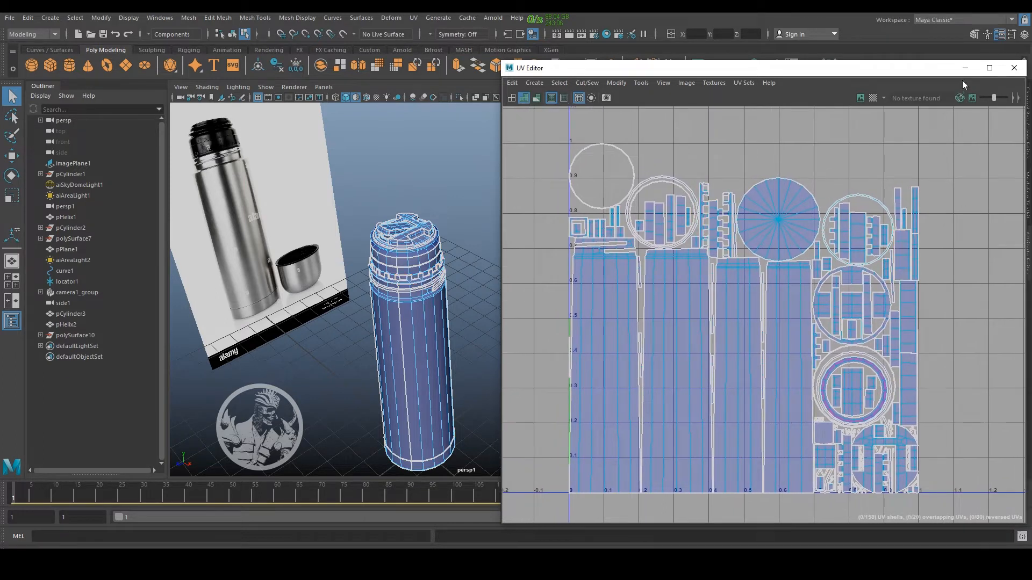
Return to object mode, reselect the flask parts and reopen the UV Editor without the toolkit.
click(1020, 72)
key(F8)
click(421, 234)
shift+click(423, 275)
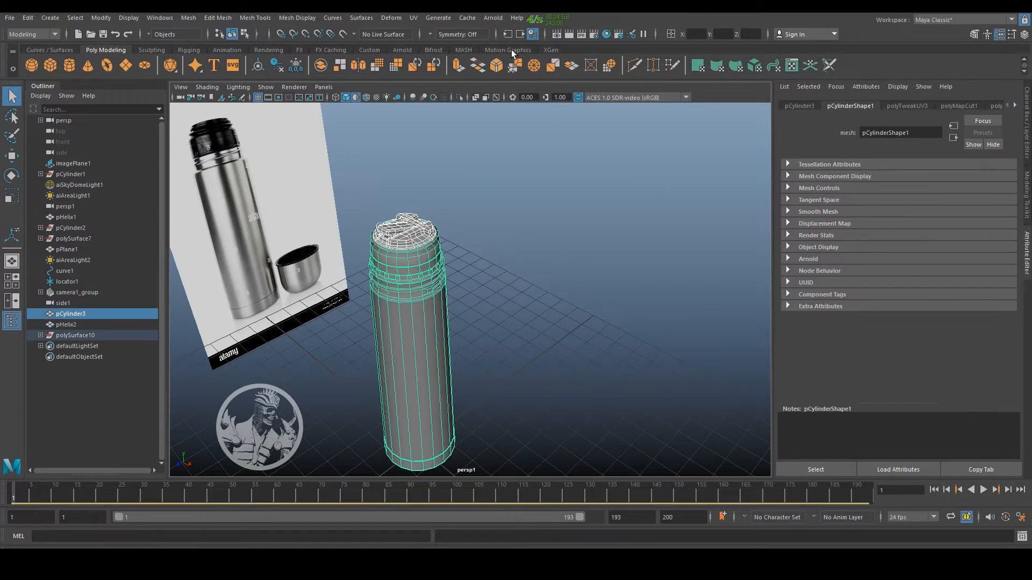
click(414, 18)
click(435, 37)
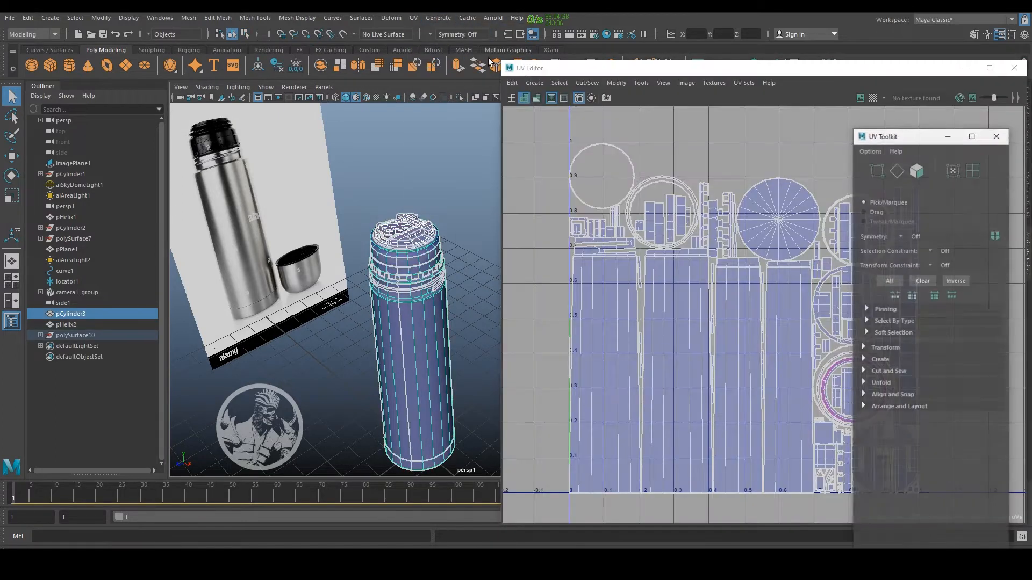
click(996, 135)
Apply camera-based UV mapping to the selected flask parts.
click(415, 17)
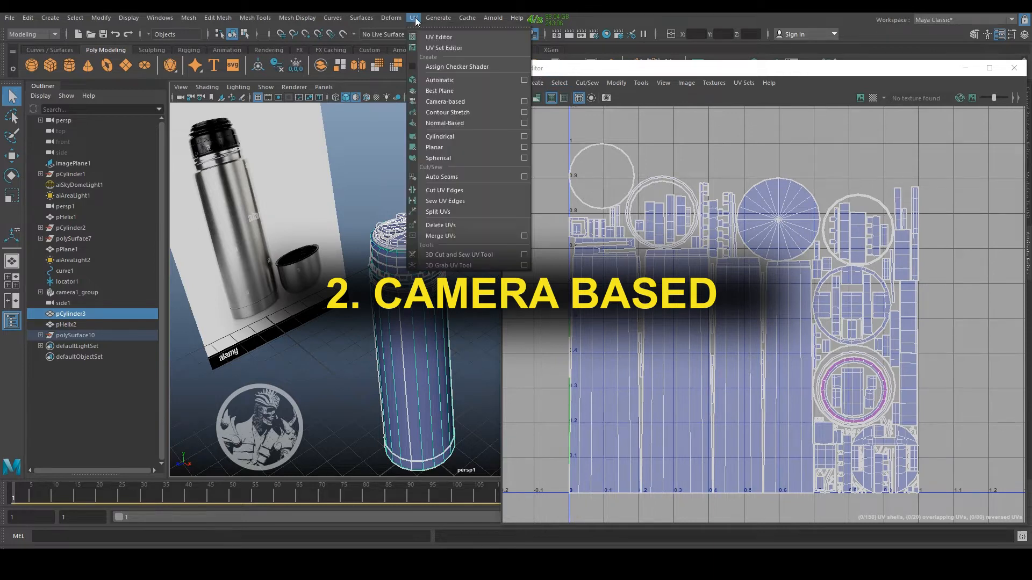
click(441, 101)
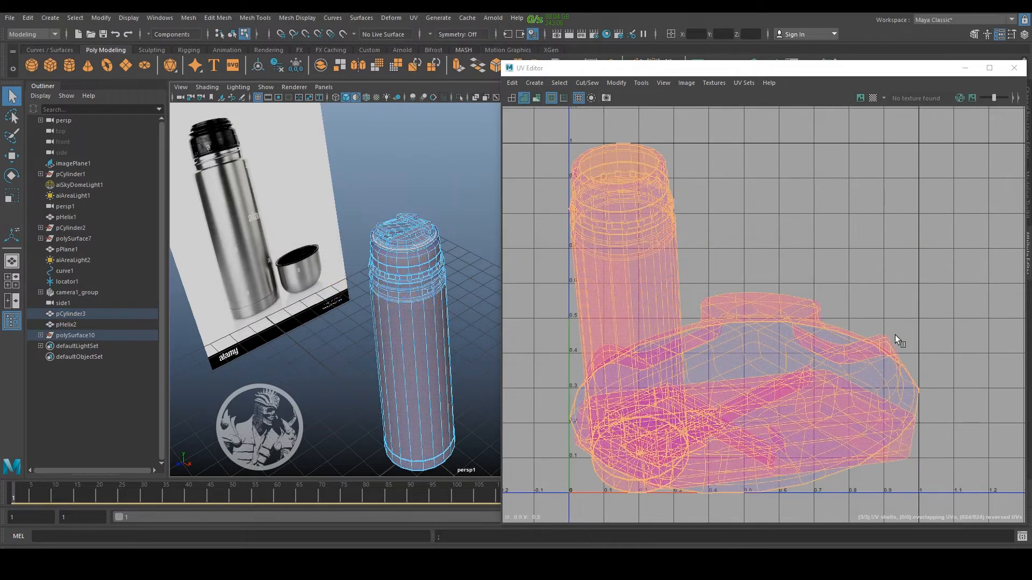
click(991, 429)
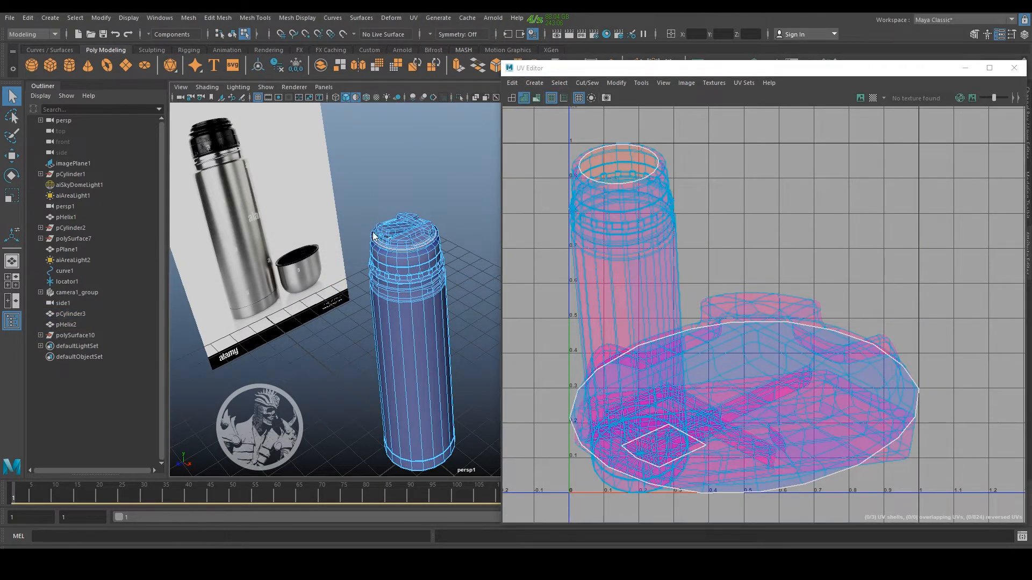
Isolate the flask's cylindrical body in the viewport.
click(425, 241)
click(396, 234)
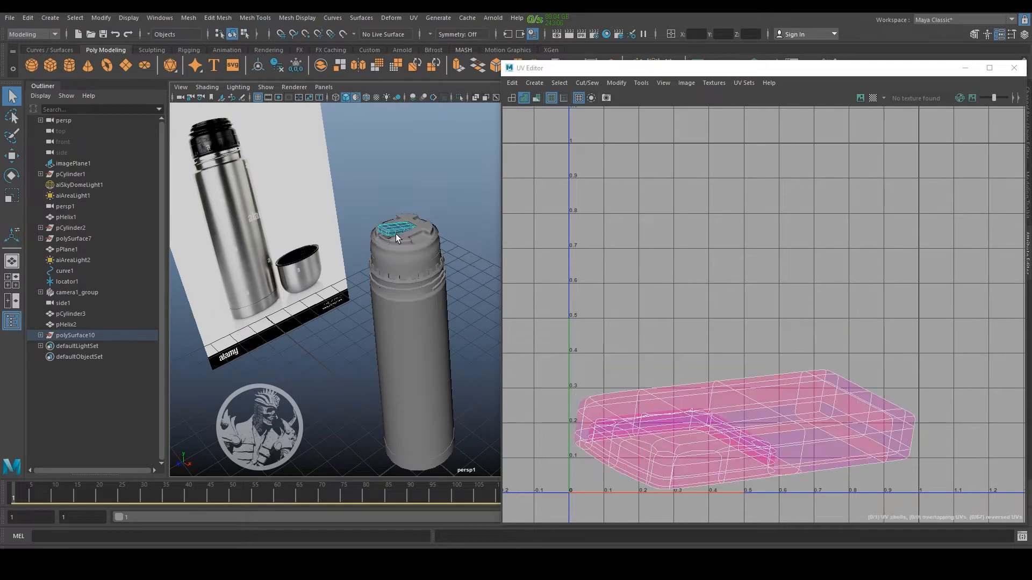
click(419, 320)
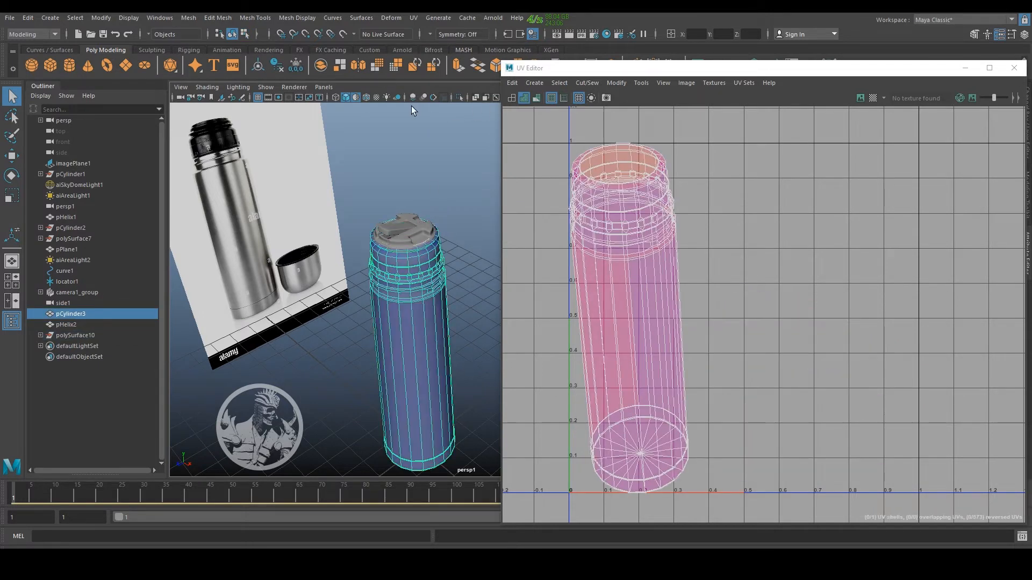
click(463, 101)
click(455, 218)
scroll(407, 321, up, 3)
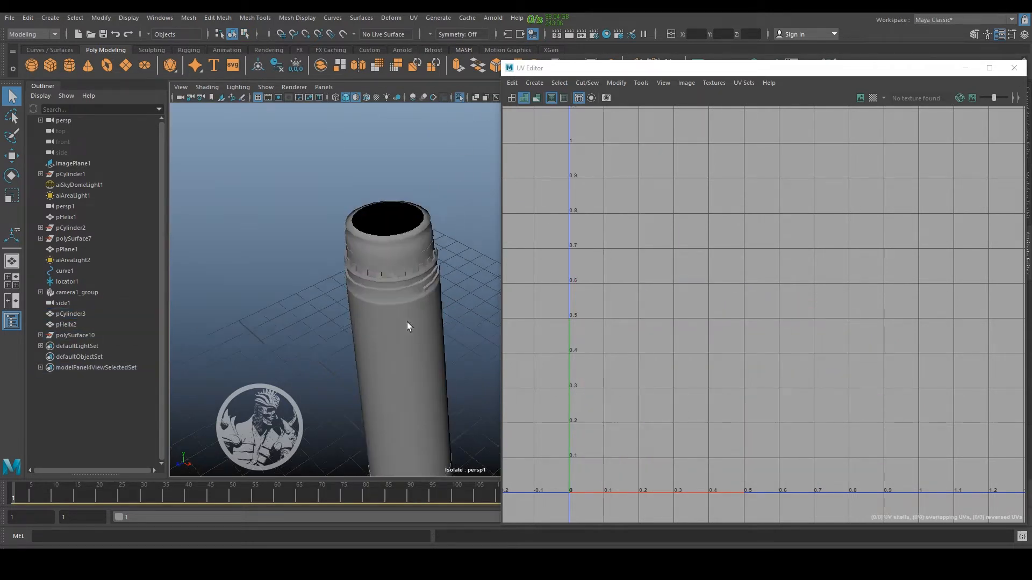
alt+drag(407, 321, 382, 317)
Cut the body's UVs along a vertical edge path and around the rim of the base.
click(440, 315)
scroll(463, 344, up, 5)
alt+drag(463, 330, 444, 393)
right_drag(444, 392, 444, 361)
alt+drag(444, 393, 327, 291)
alt+right_drag(327, 291, 391, 286)
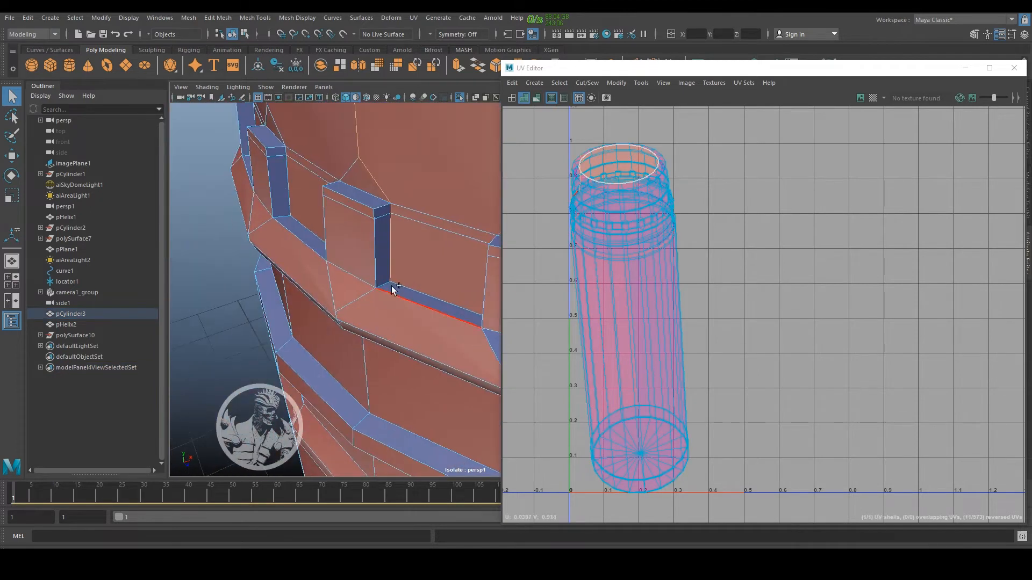
scroll(391, 284, up, 4)
alt+middle_drag(391, 283, 211, 306)
scroll(211, 305, down, 6)
alt+drag(242, 307, 361, 288)
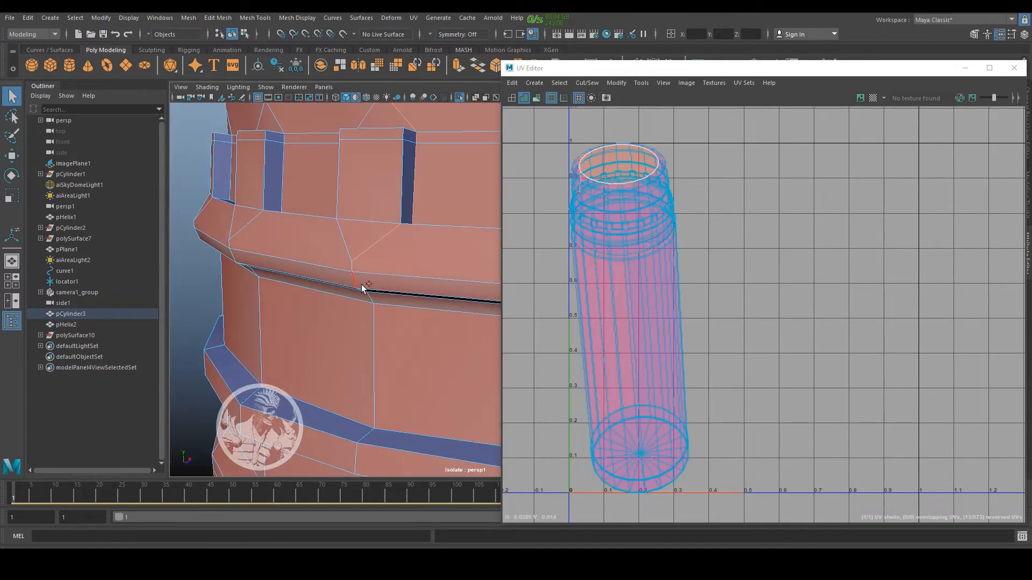
shift+double_click(362, 287)
alt+right_drag(365, 288, 430, 383)
alt+middle_drag(430, 382, 445, 324)
key(shift+x)
alt+drag(444, 324, 366, 323)
alt+right_drag(365, 322, 404, 380)
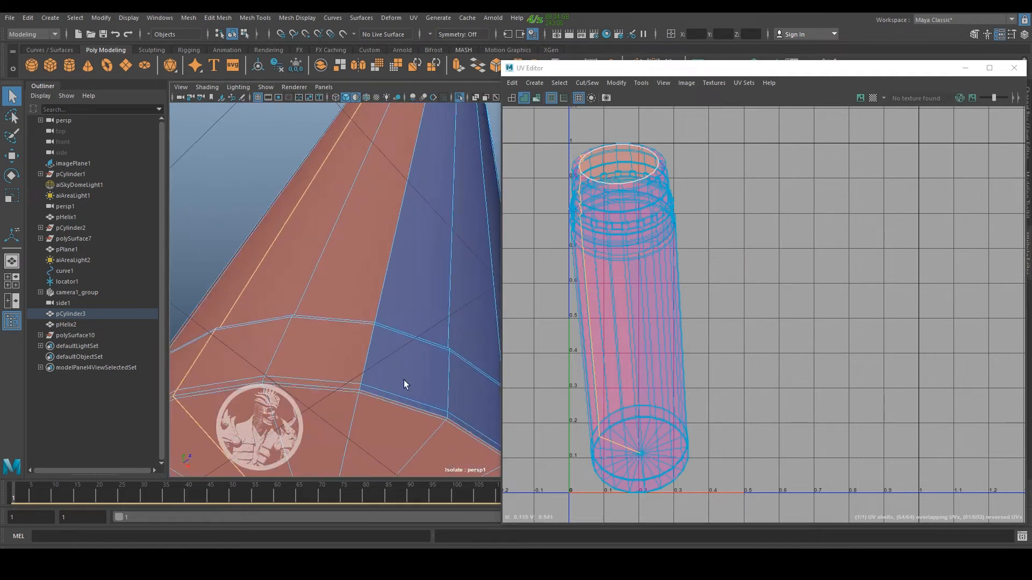
Unfold the UVs of the flask body and its circular base.
right_drag(593, 253, 611, 276)
click(611, 275)
shift+right_drag(768, 318, 646, 326)
click(678, 481)
alt+middle_drag(678, 480, 736, 452)
scroll(687, 420, up, 4)
scroll(882, 455, down, 5)
alt+middle_drag(882, 455, 788, 461)
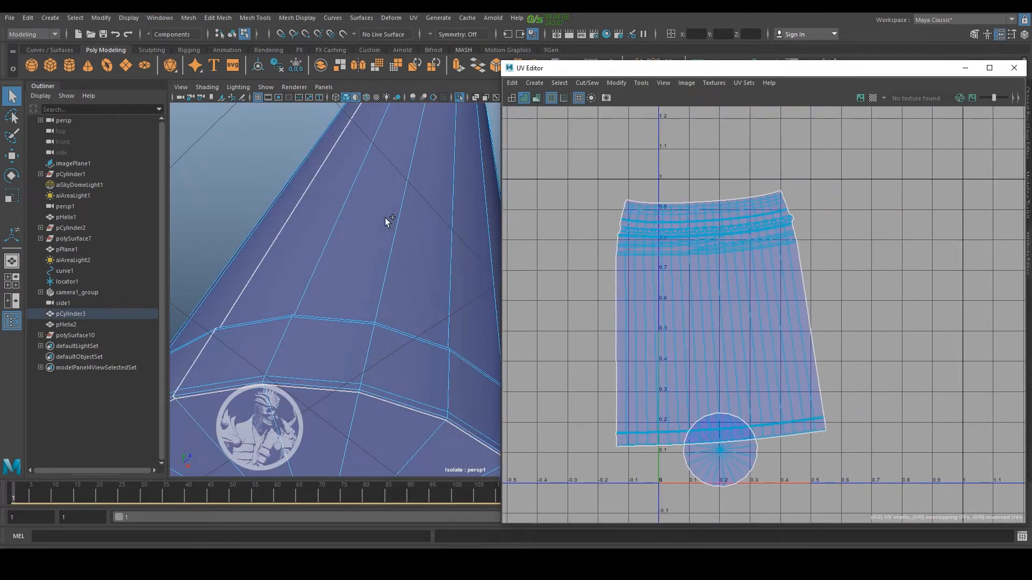
End the isolation of the body and return to object mode.
scroll(440, 172, down, 3)
alt+drag(385, 217, 444, 324)
key(ctrl+1)
key(F8)
click(458, 179)
Select all UVs of the slotted stopper on top of the flask and unfold them.
click(380, 249)
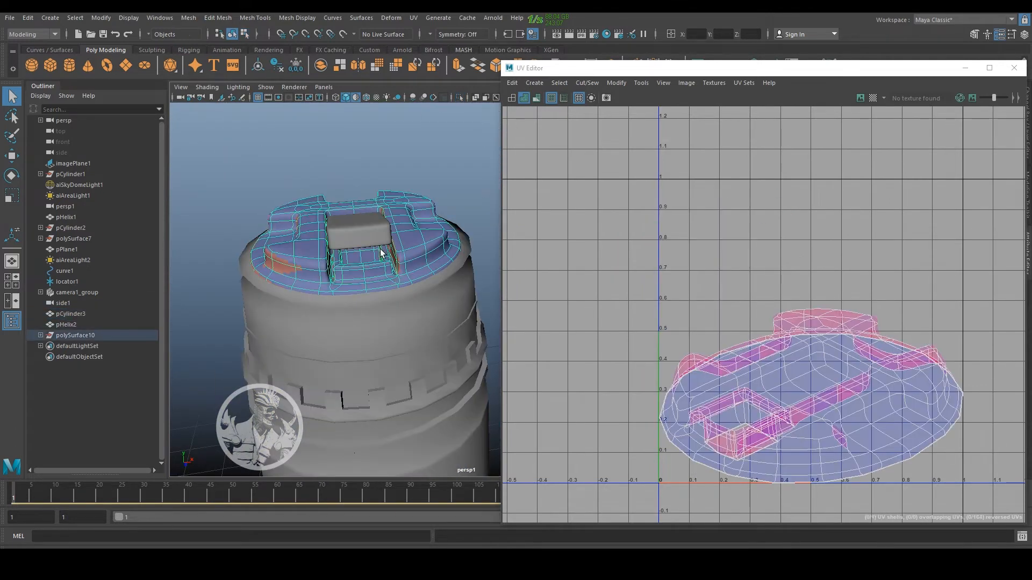
right_drag(776, 331, 845, 352)
scroll(378, 324, up, 5)
click(379, 323)
drag(976, 506, 644, 276)
key(ctrl+u)
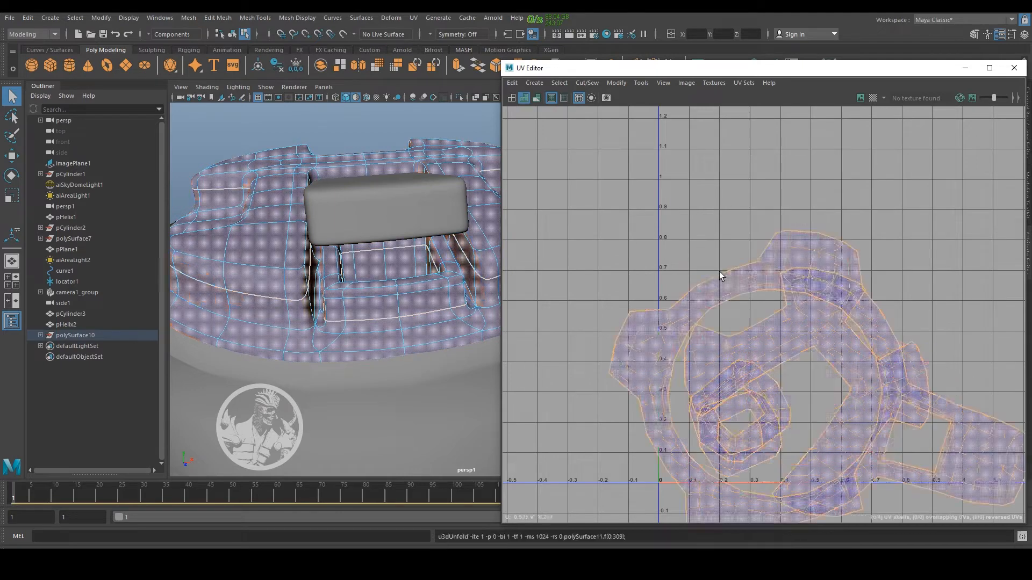
Move and sew UV edges around the stopper's button opening to join its separate piece to the main shell.
scroll(749, 292, down, 3)
click(895, 318)
scroll(881, 355, up, 2)
click(871, 380)
shift+right_drag(917, 260, 919, 317)
scroll(921, 377, up, 2)
click(841, 346)
key(g)
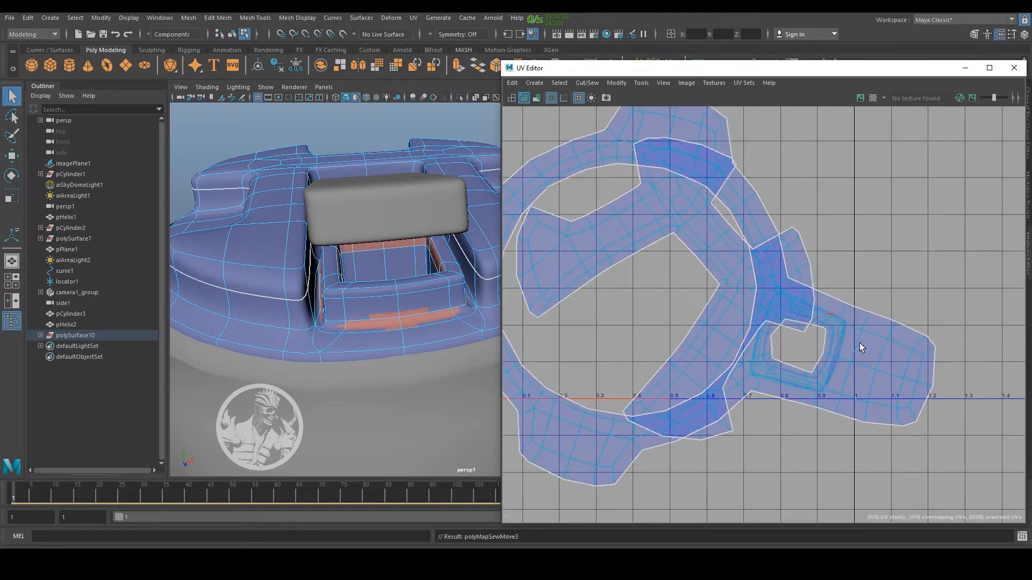
Select the stopper's main ring-shaped UV shell around the button opening and unfold it.
scroll(867, 349, up, 5)
scroll(854, 370, down, 1)
double_click(803, 349)
shift+right_drag(888, 191, 772, 196)
scroll(835, 346, down, 4)
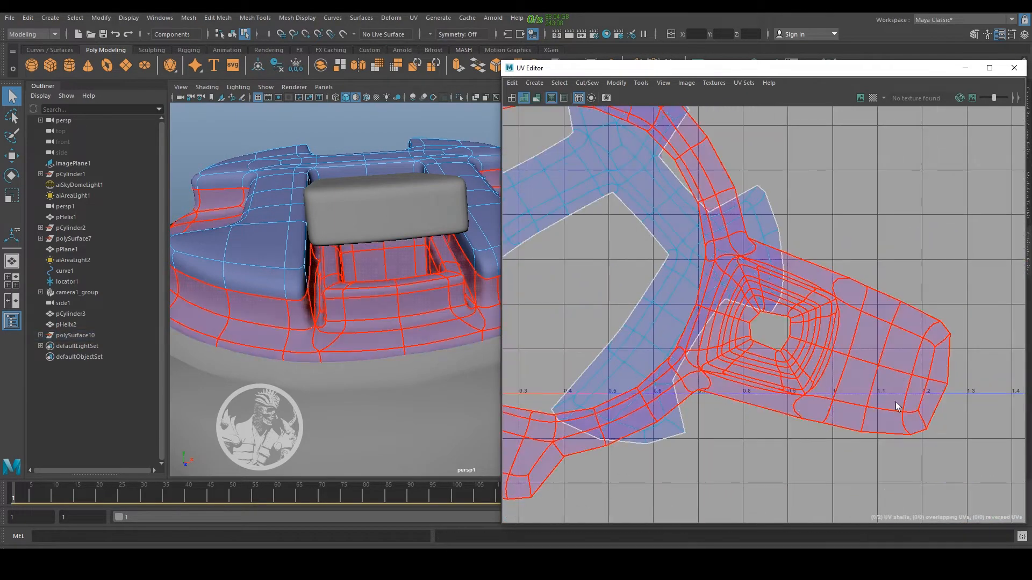
click(764, 425)
alt+middle_drag(764, 426, 826, 450)
scroll(756, 388, down, 4)
Isolate the stopper's rectangular button and cut its UVs along the edge loops around its open underside.
click(443, 196)
key(ctrl+1)
alt+drag(442, 231, 407, 352)
scroll(407, 353, down, 4)
right_drag(404, 242, 405, 205)
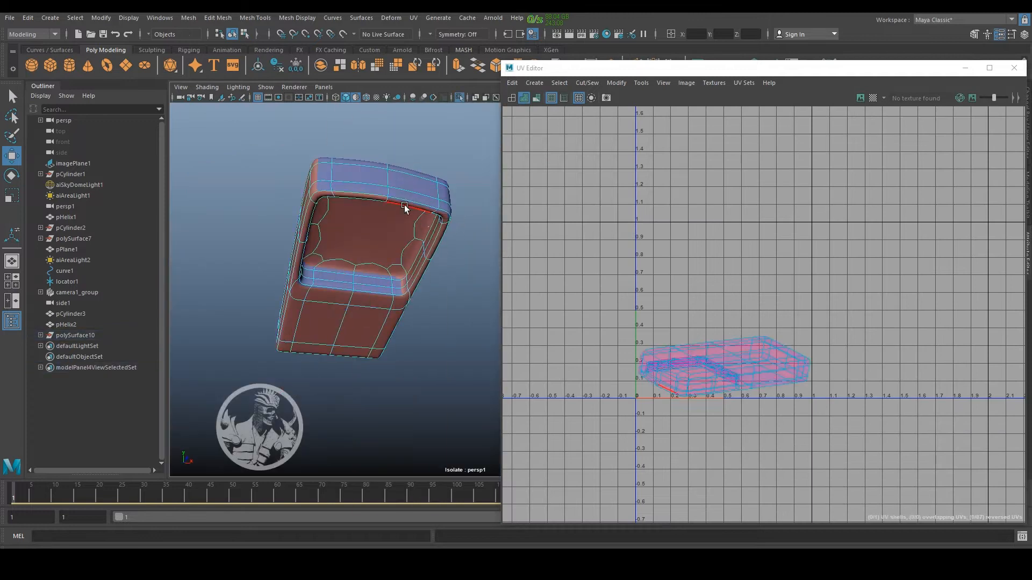
double_click(404, 206)
alt+drag(405, 205, 398, 369)
scroll(396, 314, up, 3)
shift+click(251, 361)
shift+click(478, 260)
shift+double_click(397, 369)
key(shift+x)
Cut another edge loop on the button and unfold its separated UV shells.
alt+drag(387, 333, 344, 381)
double_click(344, 382)
key(shift+x)
alt+drag(409, 408, 473, 349)
key(shift+x)
shift+right_drag(806, 237, 696, 239)
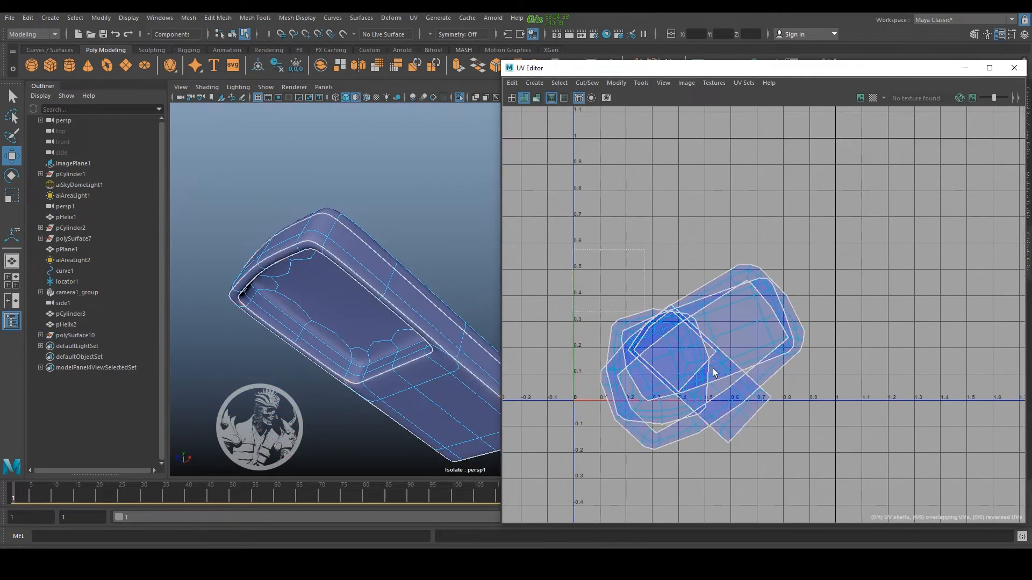
shift+right_drag(825, 198, 726, 244)
Sew the button's matching border edges, using Move and Sew to join its outer pieces into one large shell.
scroll(711, 247, up, 3)
double_click(674, 264)
shift+right_drag(687, 279, 753, 345)
scroll(868, 333, up, 3)
alt+middle_drag(779, 447, 778, 347)
right_drag(778, 348, 735, 334)
click(739, 365)
alt+middle_drag(694, 317, 748, 351)
double_click(708, 309)
shift+right_drag(901, 260, 900, 232)
scroll(837, 239, up, 3)
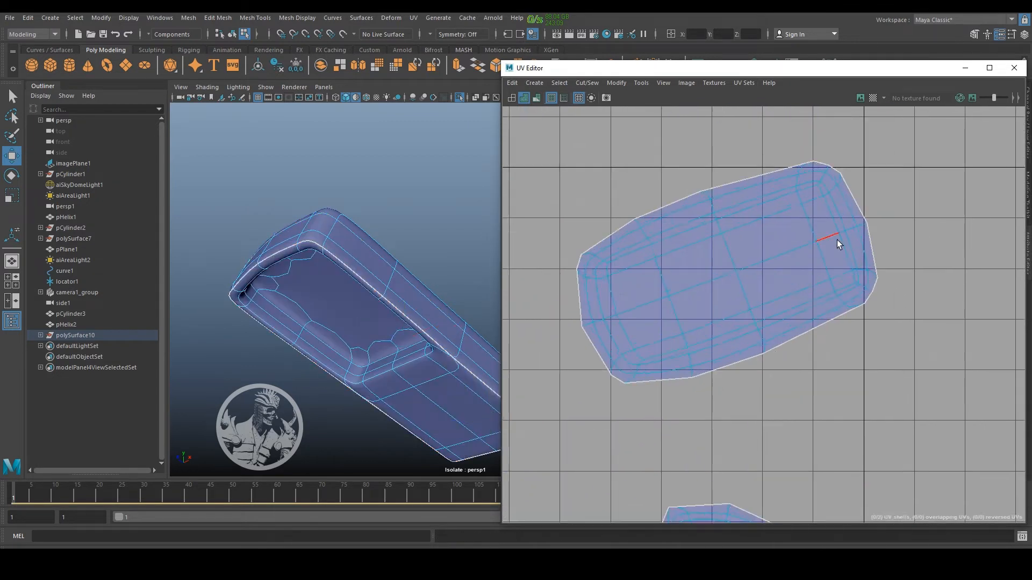
Cut the corner edges of the button's large UV shell and unfold the shell again.
click(762, 250)
shift+click(816, 396)
alt+middle_drag(815, 397, 954, 307)
shift+click(658, 413)
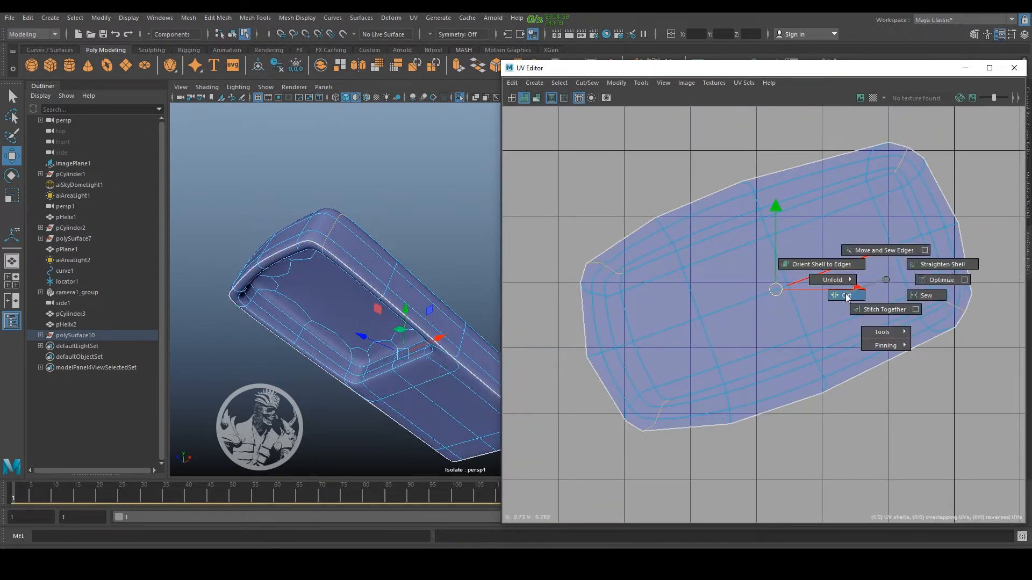
shift+right_drag(846, 296, 844, 296)
alt+middle_drag(846, 297, 774, 315)
right_drag(775, 241, 723, 234)
scroll(720, 236, down, 3)
shift+right_drag(882, 231, 791, 239)
End the button's isolation and lay out the UV shells of all flask parts together in the first UV tile.
click(737, 129)
scroll(737, 129, down, 3)
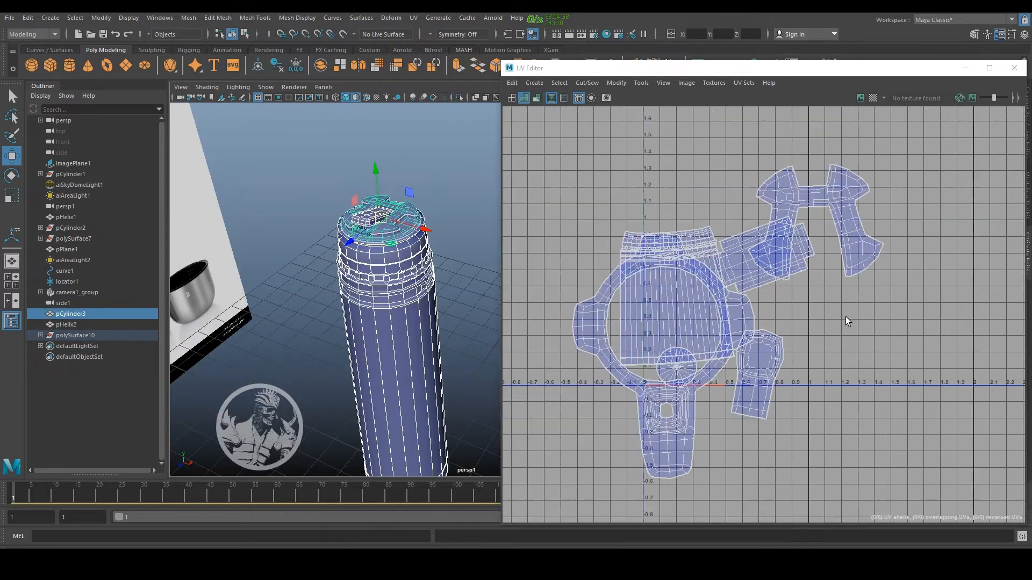
shift+right_drag(872, 319, 775, 356)
click(828, 352)
scroll(765, 365, up, 4)
click(719, 279)
key(e)
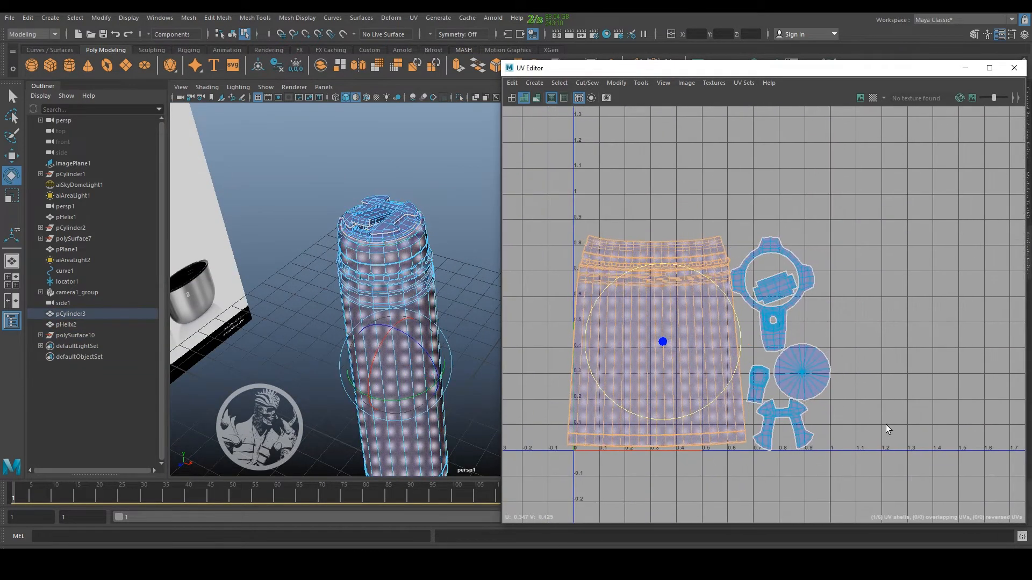
click(885, 424)
Display the checker map, align the button's large shell horizontally and move it above the body shell.
alt+middle_drag(799, 383, 731, 391)
scroll(622, 312, up, 3)
click(751, 288)
scroll(941, 465, down, 2)
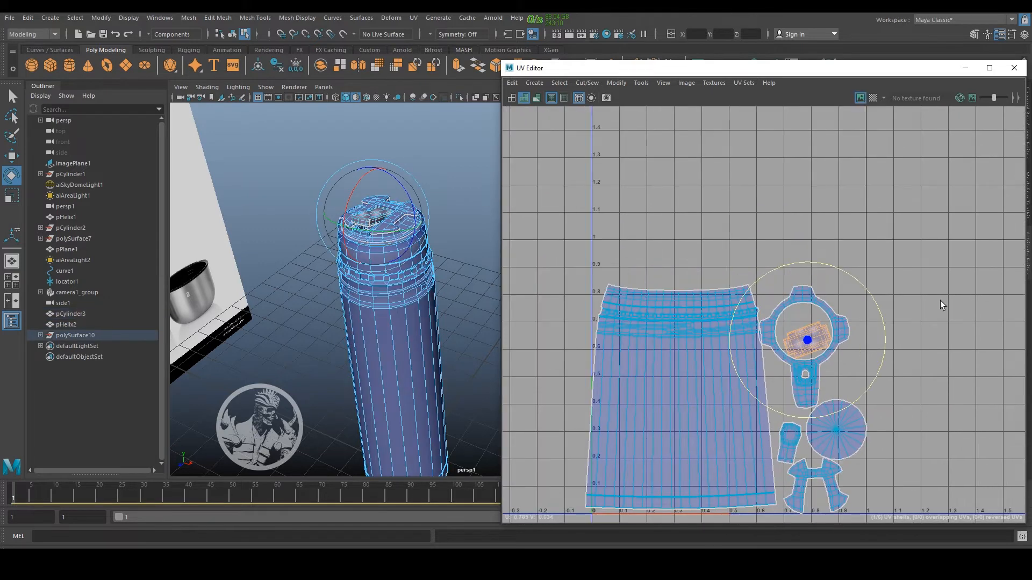
alt+middle_drag(929, 355, 900, 328)
key(6)
scroll(900, 327, up, 2)
middle_drag(800, 347, 637, 275)
Move the stopper ring and circular base shells upward and space out the neighbouring shells in the UV tile.
mouse_move(778, 419)
alt+middle_down()
mouse_move(774, 366)
mouse_move(790, 435)
alt+middle_up()
click(759, 352)
middle_drag(759, 319, 759, 292)
click(784, 433)
middle_drag(785, 432, 735, 288)
click(772, 395)
middle_drag(772, 394, 776, 386)
scroll(776, 387, down, 2)
alt+middle_drag(776, 387, 798, 435)
Shift the body shell slightly sideways and reposition the small shells, placing the button's smaller one inside the stopper ring.
click(745, 404)
drag(751, 357, 759, 358)
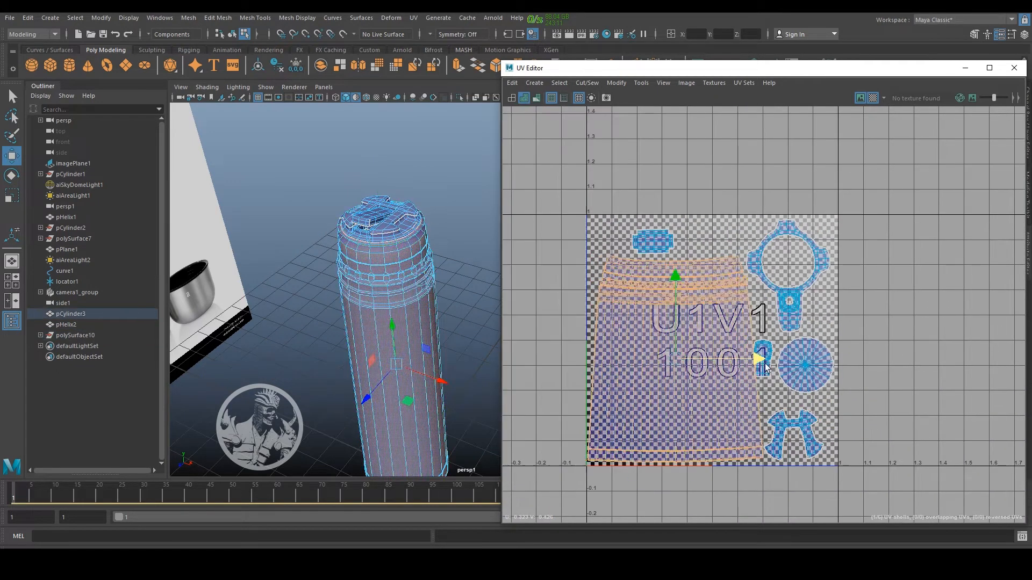
click(774, 380)
scroll(787, 358, up, 2)
click(760, 363)
middle_drag(760, 363, 792, 240)
click(817, 381)
click(820, 456)
middle_drag(820, 457, 827, 447)
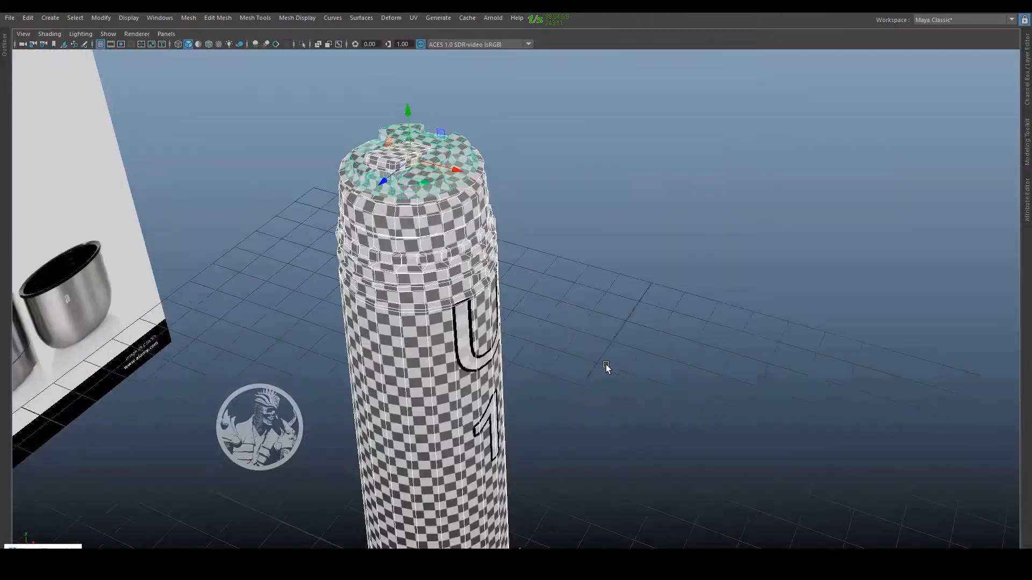
Inspect the checker pattern on the flask from its top down along the body for stretching.
alt+right_drag(606, 368, 695, 324)
alt+drag(908, 359, 698, 415)
alt+middle_drag(822, 532, 796, 391)
alt+right_drag(797, 391, 591, 344)
mouse_move(559, 328)
alt+mouse_down()
mouse_move(557, 375)
mouse_move(553, 313)
alt+mouse_up()
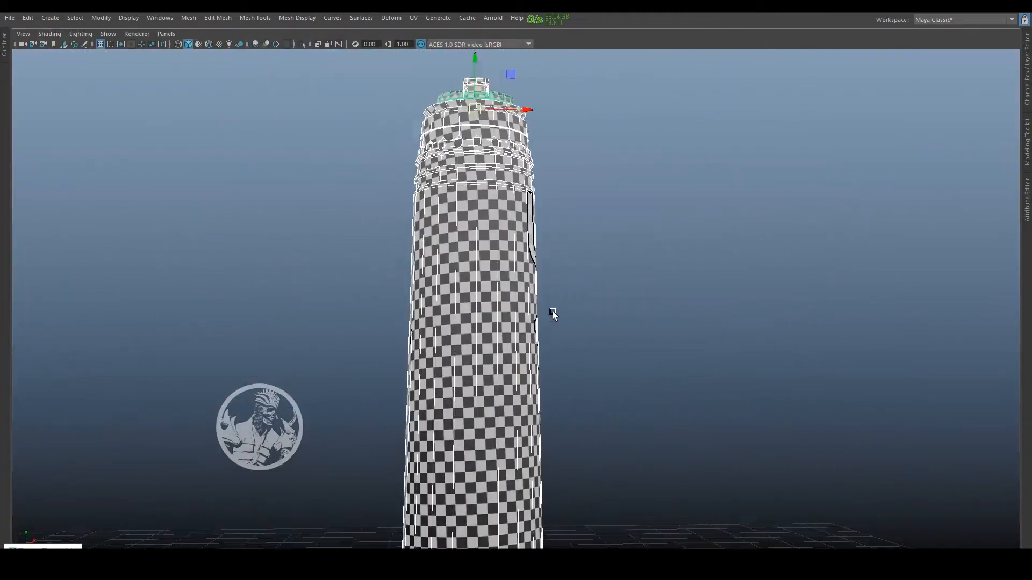
alt+middle_drag(563, 380, 565, 336)
alt+right_drag(603, 368, 555, 357)
alt+drag(555, 357, 559, 373)
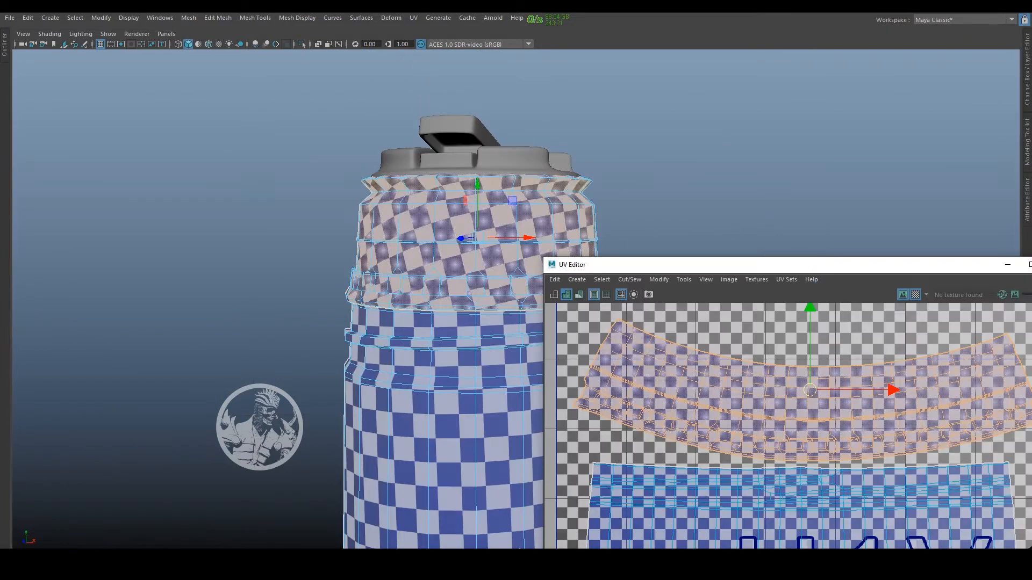
Apply a cylindrical UV projection to the flask's upper collar and extend its horizontal sweep to 360 degrees.
key(ctrl+space)
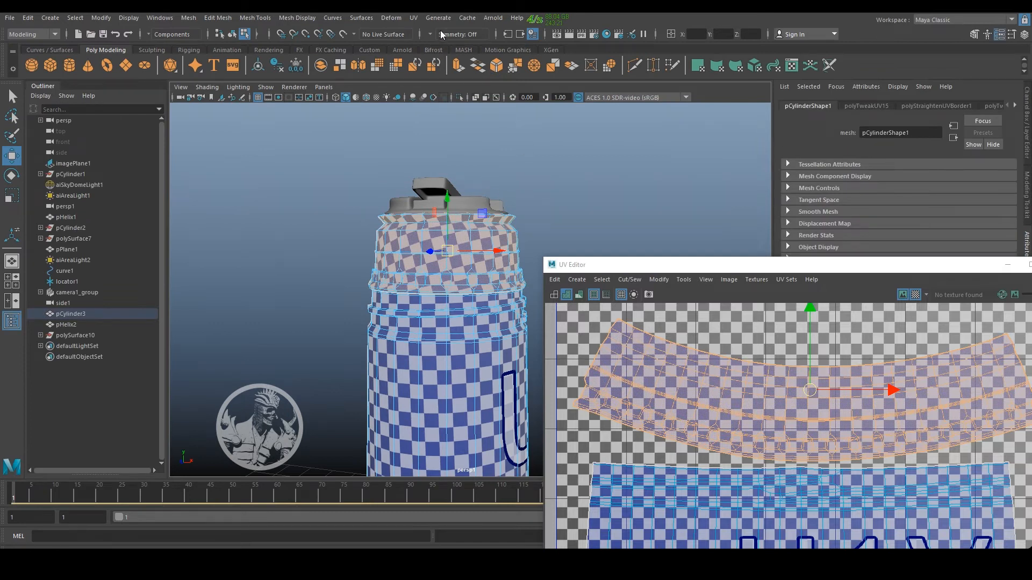
click(413, 18)
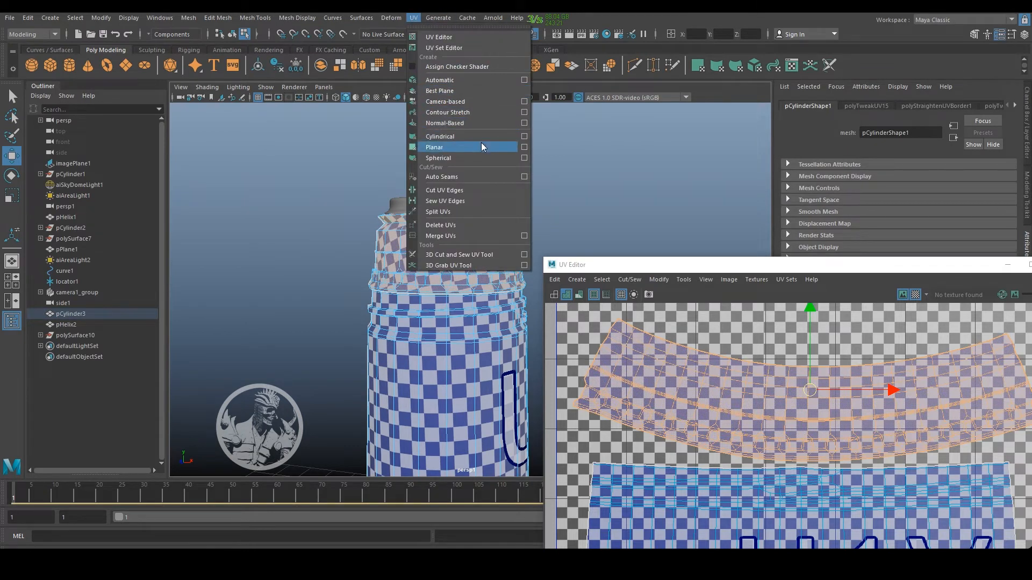
click(524, 138)
click(683, 99)
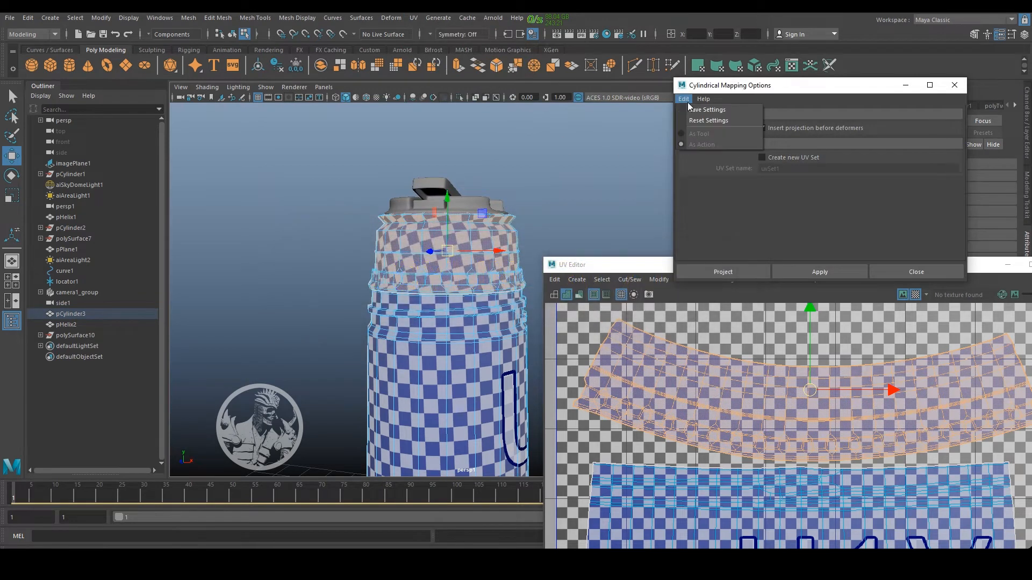
click(727, 272)
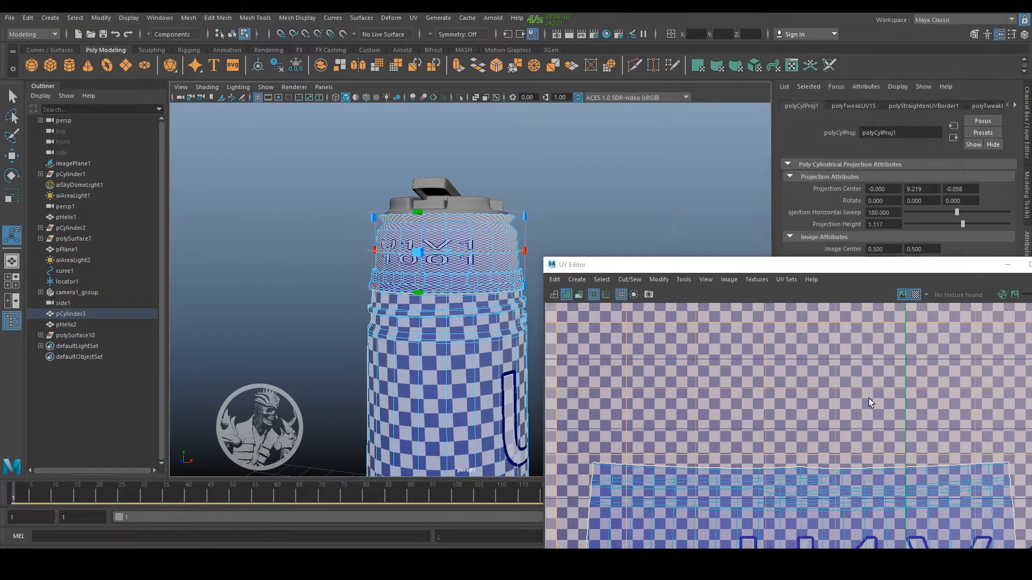
alt+drag(500, 277, 435, 299)
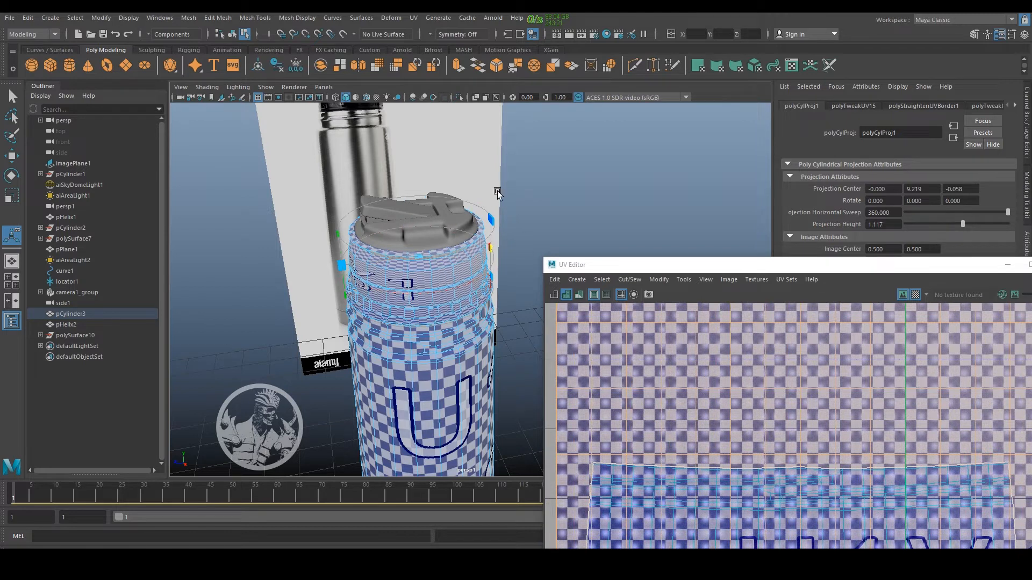
scroll(772, 376, down, 6)
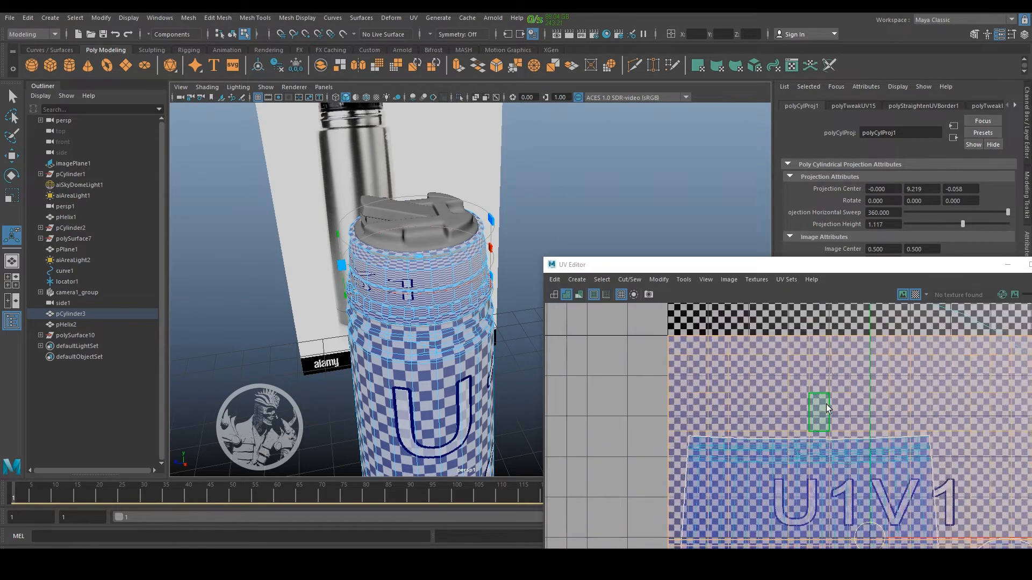
Select the collar's UV shell and scale it down vertically to even out its checker squares.
click(958, 359)
right_drag(819, 375, 801, 364)
click(847, 382)
click(856, 396)
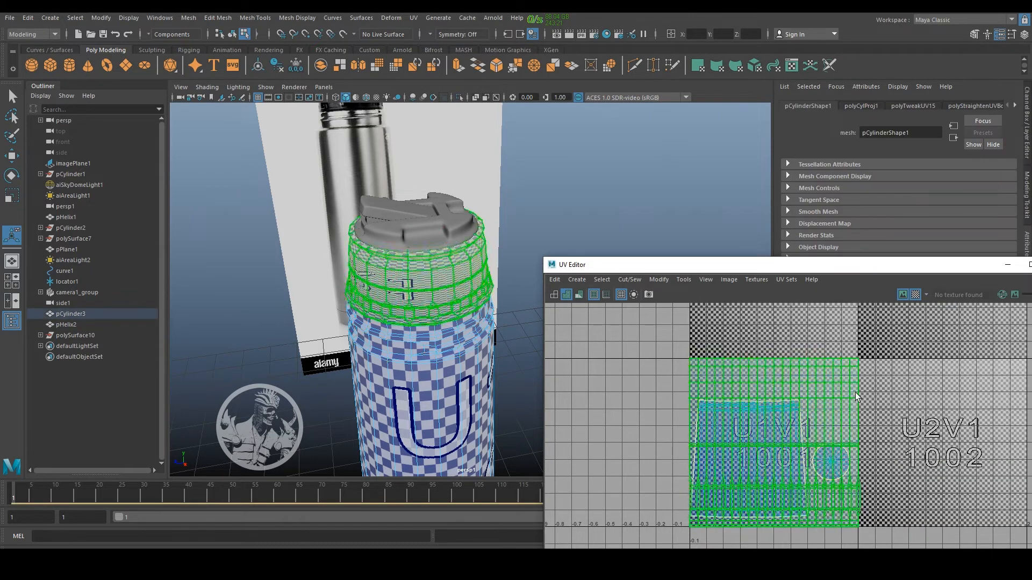
alt+middle_drag(881, 408, 884, 435)
key(r)
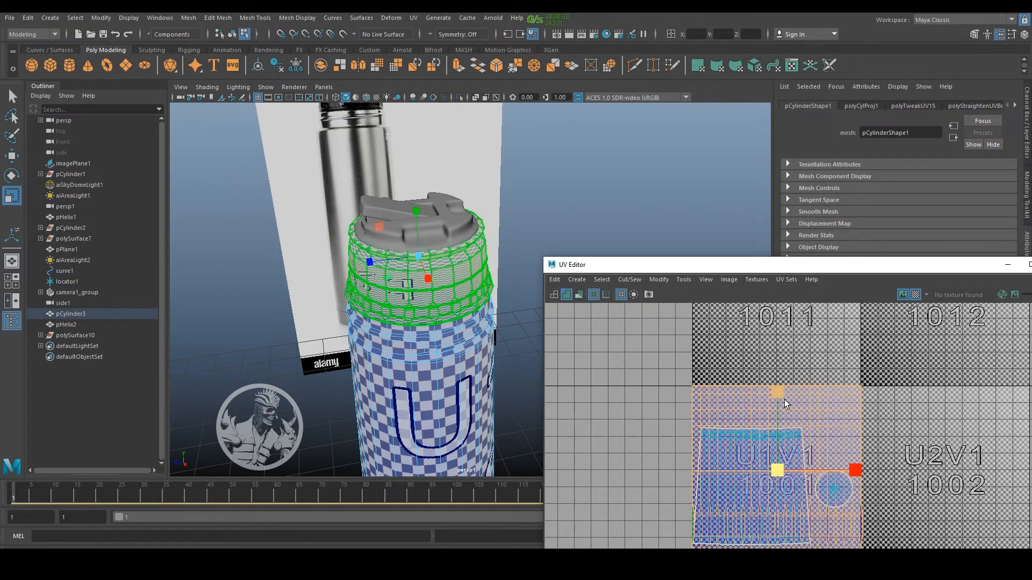
drag(784, 399, 792, 461)
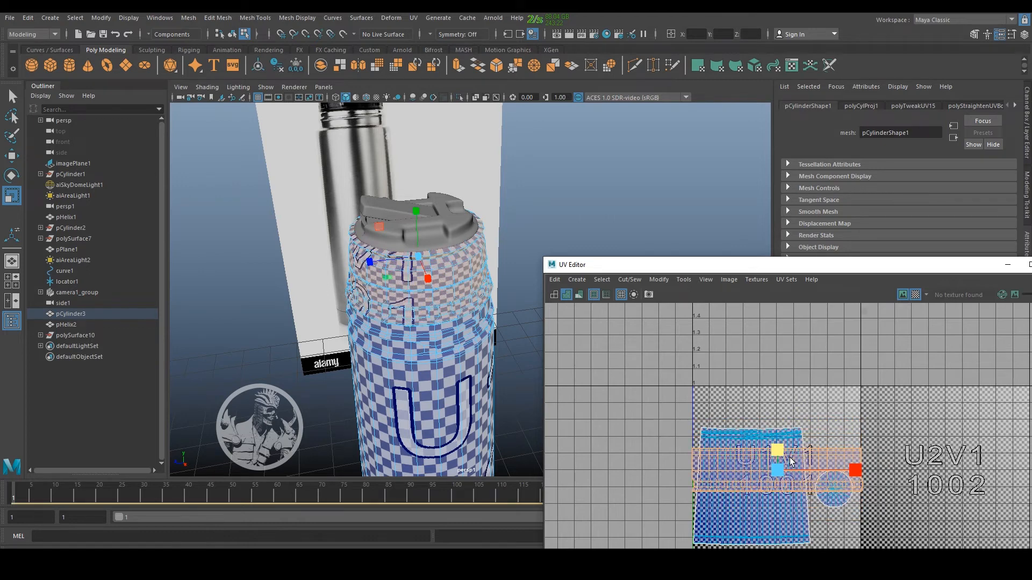
scroll(453, 359, up, 8)
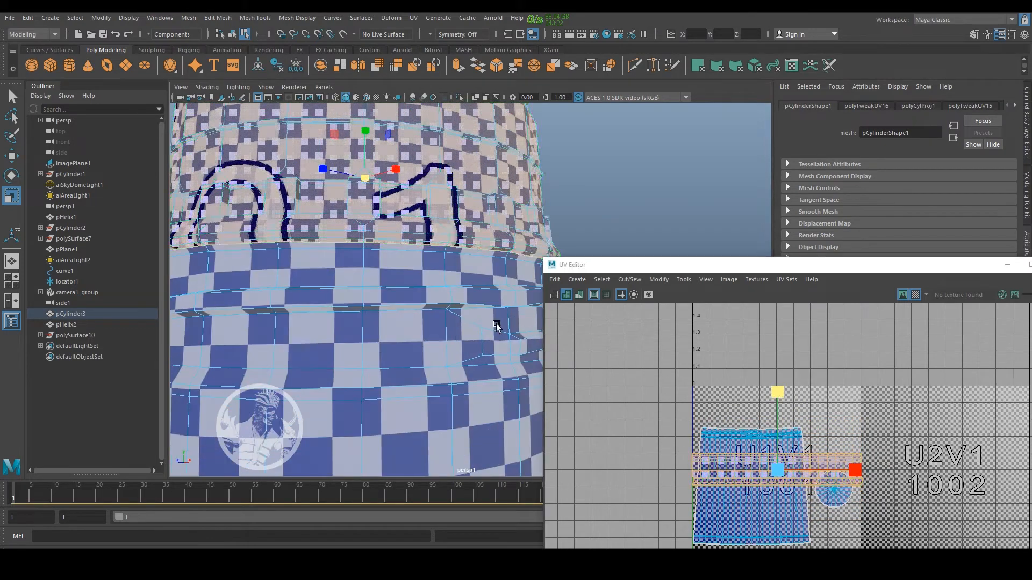
scroll(812, 449, up, 3)
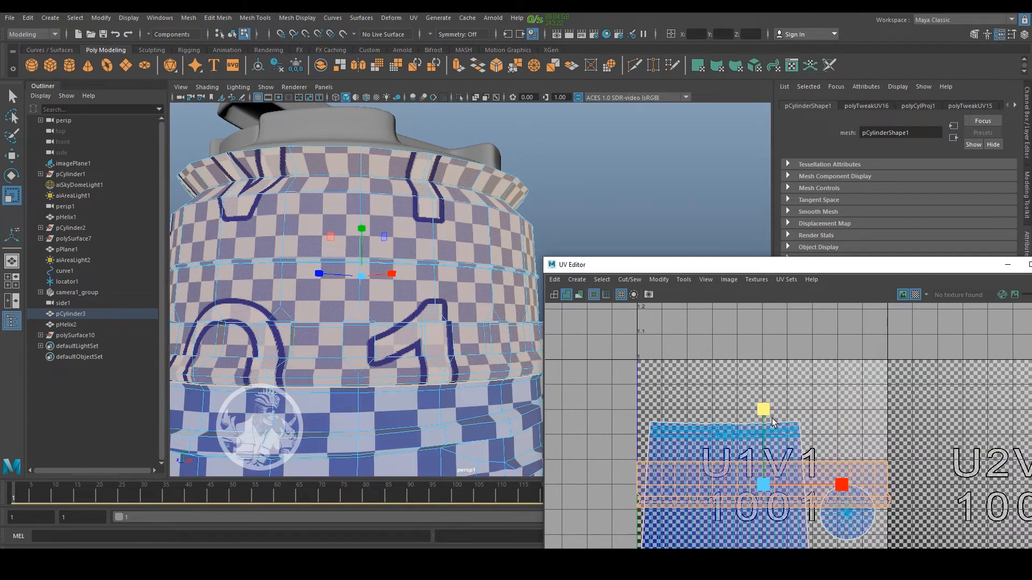
drag(772, 418, 769, 323)
Place the collar's UV strip above the body shell and unfold it in the vertical direction.
key(w)
scroll(849, 412, up, 3)
scroll(908, 434, up, 3)
scroll(943, 437, down, 3)
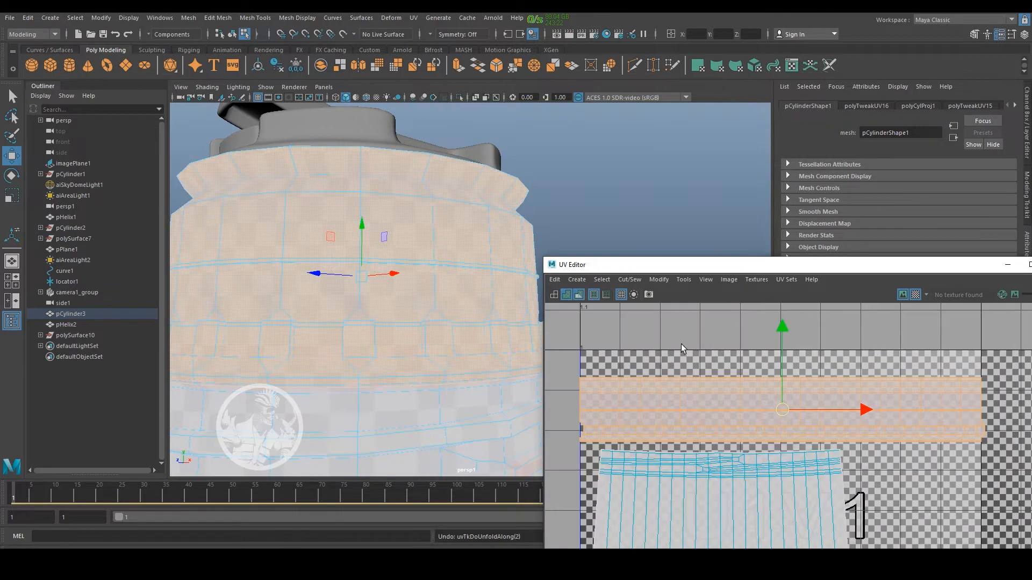
shift+right_drag(675, 324, 566, 343)
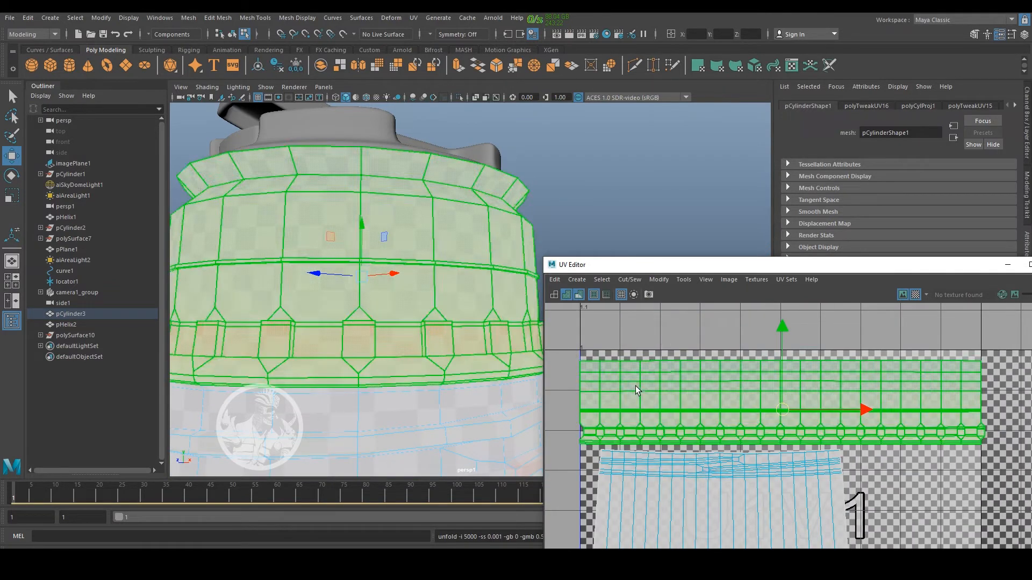
click(699, 336)
scroll(763, 312, down, 3)
Apply a cylindrical projection to the flask's main body shell and extend its horizontal sweep to 360 degrees.
click(750, 511)
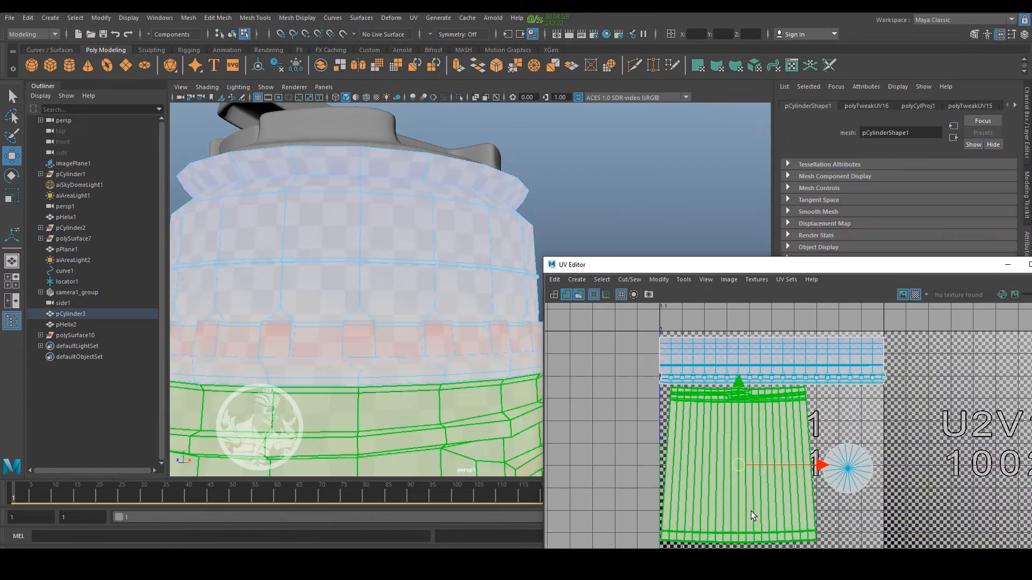
scroll(495, 433, down, 4)
alt+middle_drag(494, 433, 456, 293)
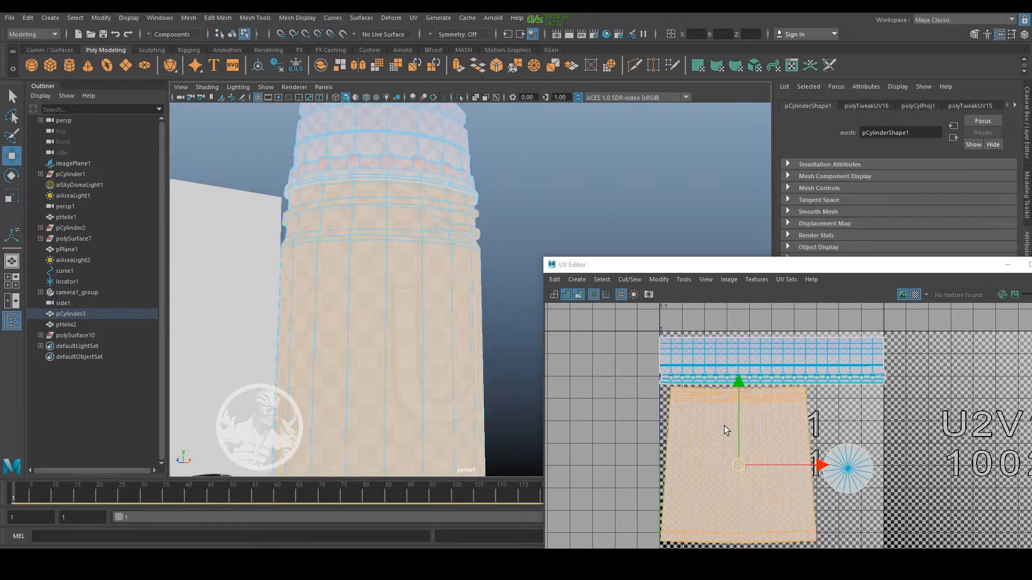
click(413, 19)
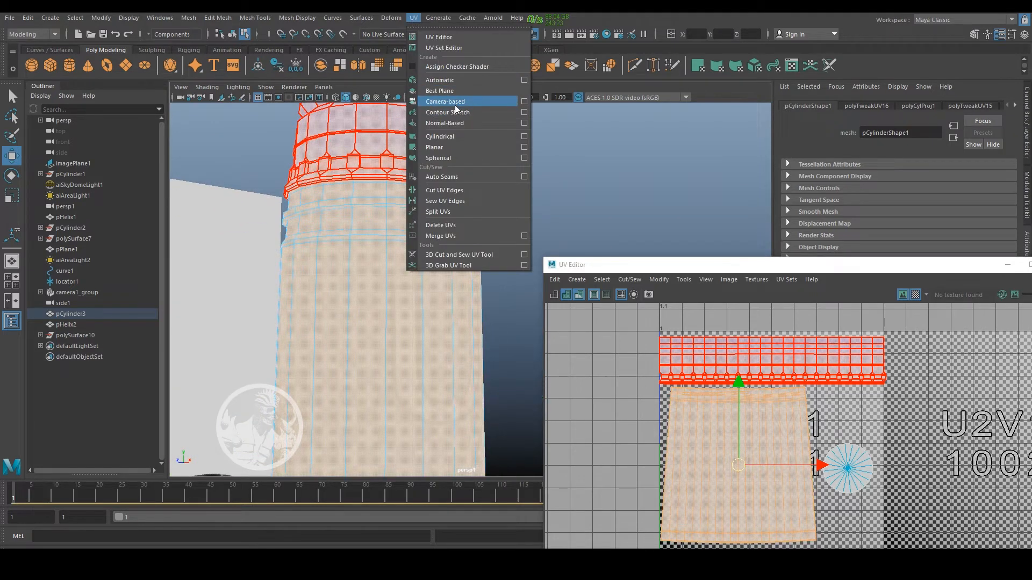
click(458, 138)
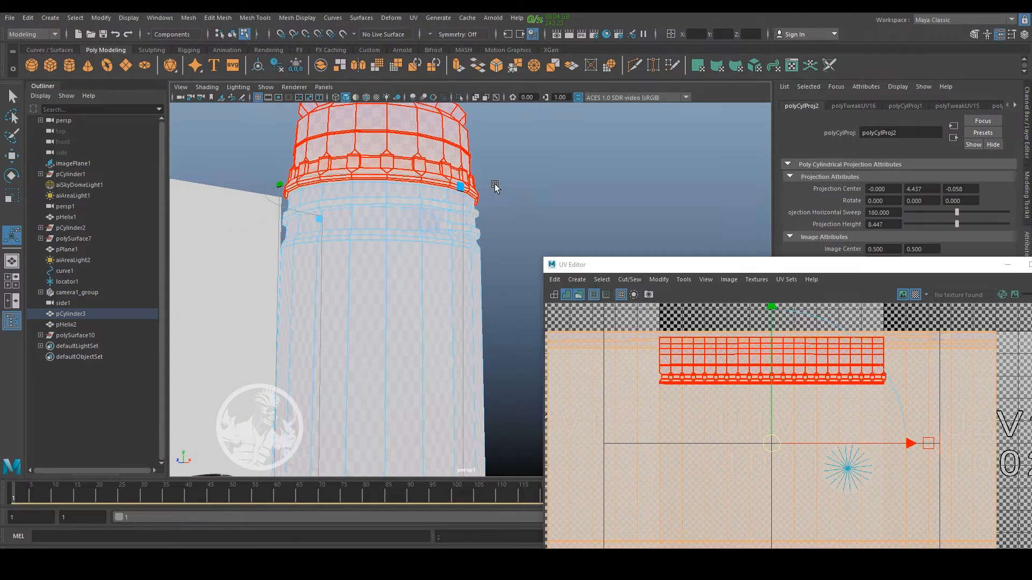
scroll(495, 183, down, 5)
mouse_move(446, 377)
mouse_down()
mouse_move(497, 333)
mouse_move(451, 388)
mouse_up()
alt+right_drag(451, 388, 507, 364)
alt+drag(401, 398, 510, 390)
scroll(810, 434, down, 2)
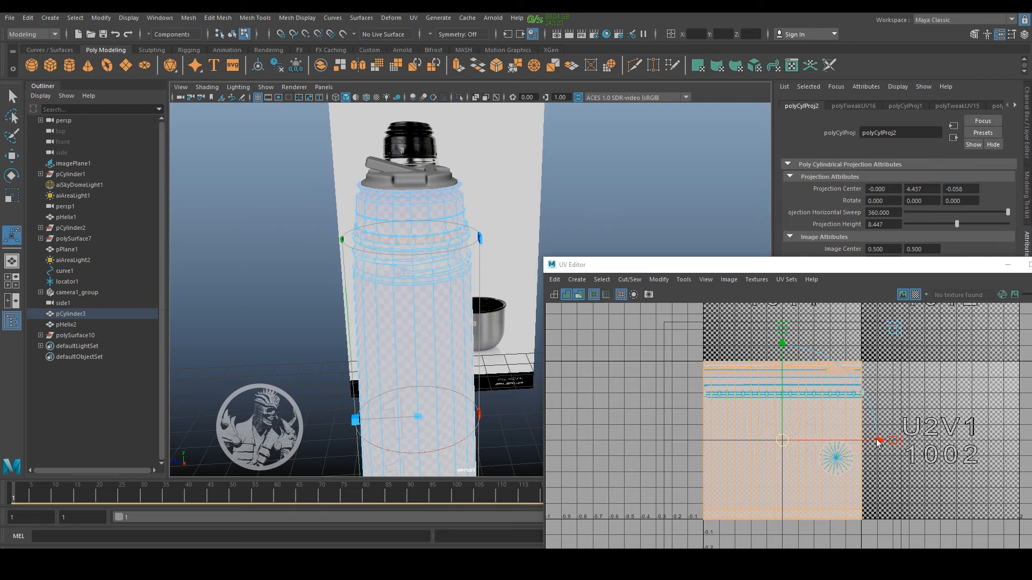
Select the reprojected body shell and move it out of the first UV tile into tile 1002.
key(q)
scroll(880, 459, down, 3)
scroll(863, 456, up, 4)
click(737, 452)
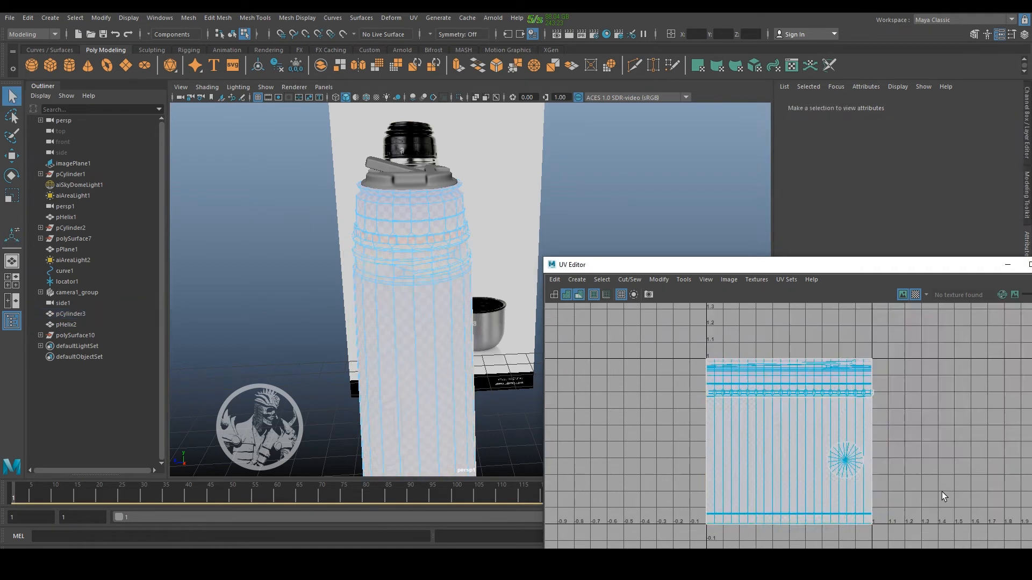
key(w)
drag(788, 424, 941, 427)
alt+middle_drag(961, 445, 839, 467)
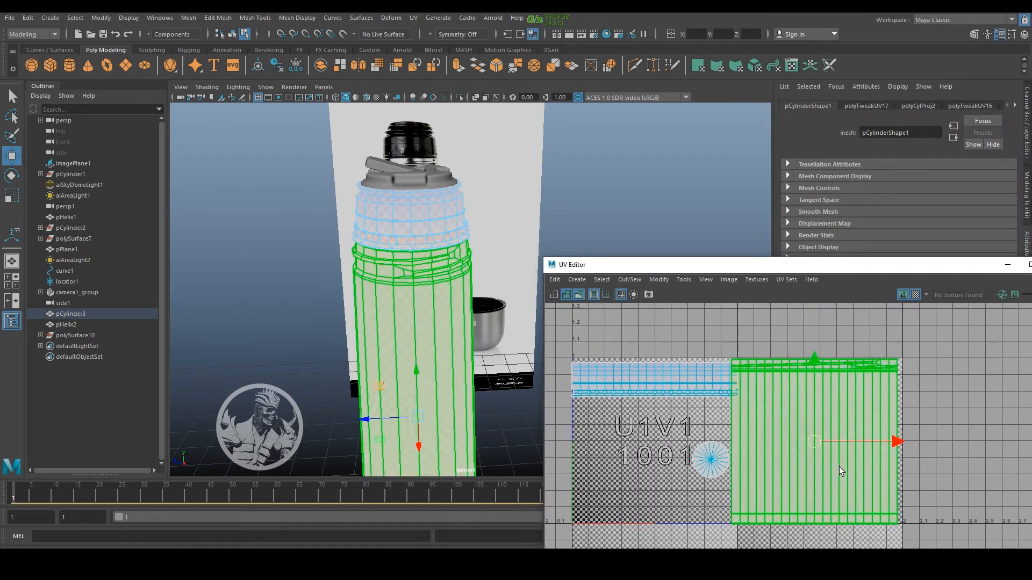
Adjust the body shell's position beside the collar strip and unfold it in the vertical direction.
scroll(839, 463, up, 3)
click(860, 449)
click(804, 444)
scroll(482, 324, up, 4)
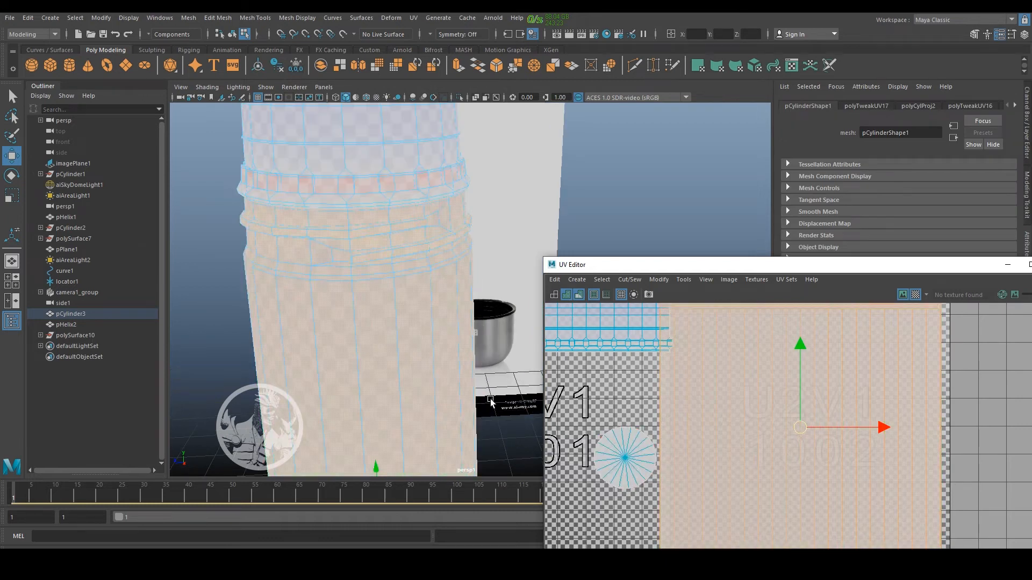
scroll(800, 434, down, 2)
drag(756, 440, 756, 442)
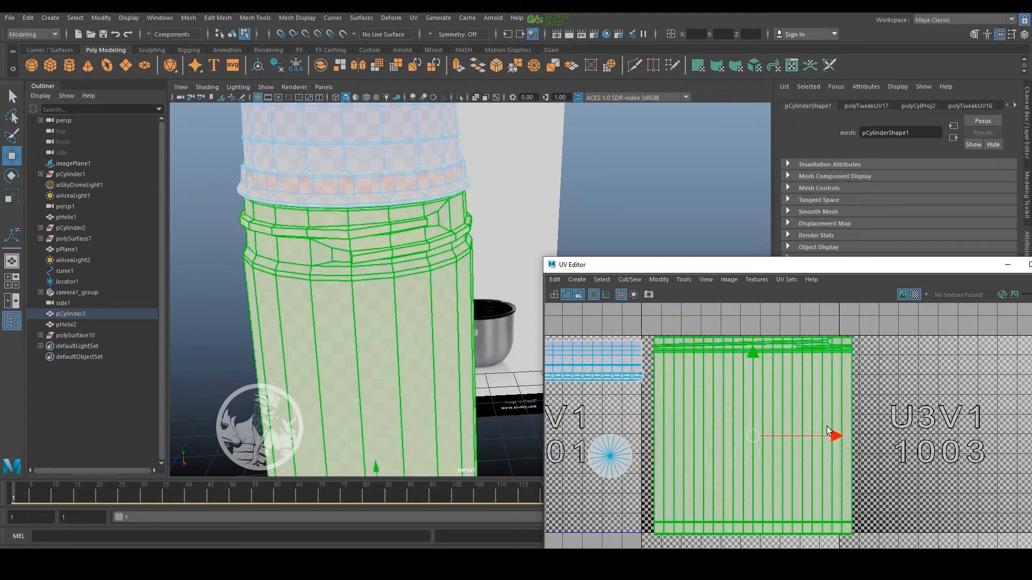
shift+right_drag(817, 324, 678, 328)
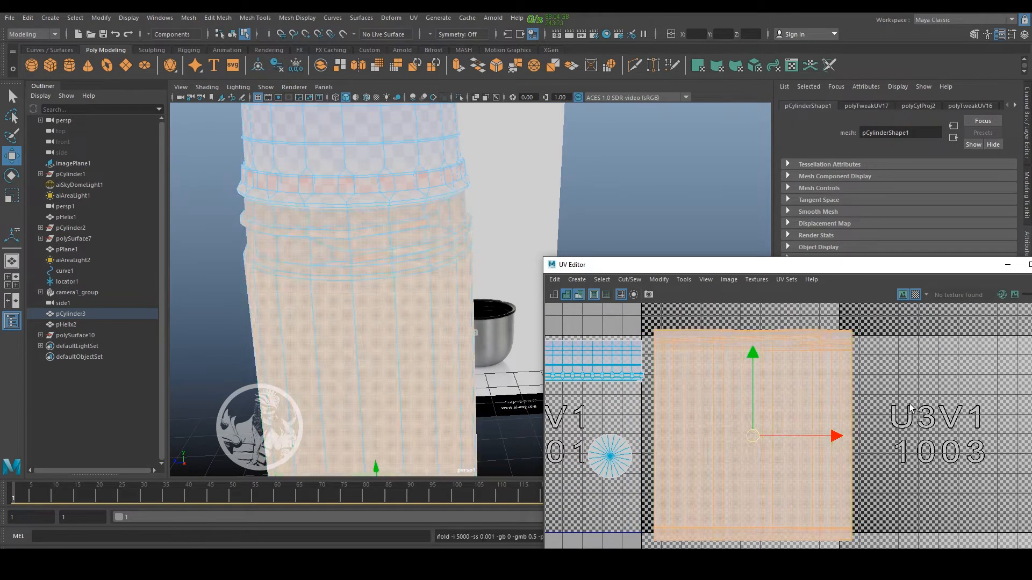
Deselect the body shell and return the flask to object mode with the whole model in view.
click(876, 419)
scroll(696, 438, down, 3)
alt+middle_drag(702, 446, 788, 440)
scroll(355, 312, up, 6)
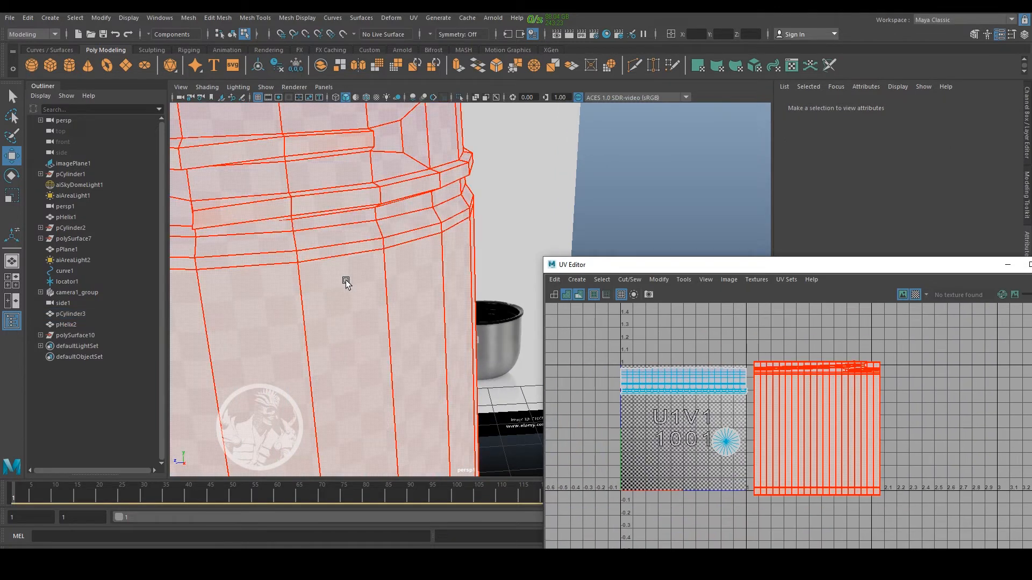
scroll(467, 344, down, 6)
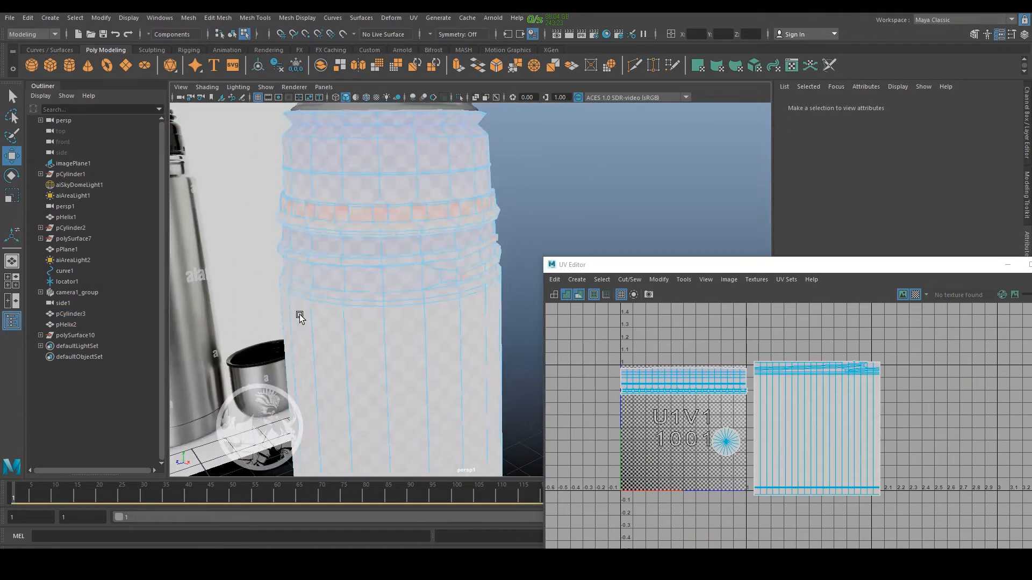
key(F8)
alt+drag(500, 335, 433, 324)
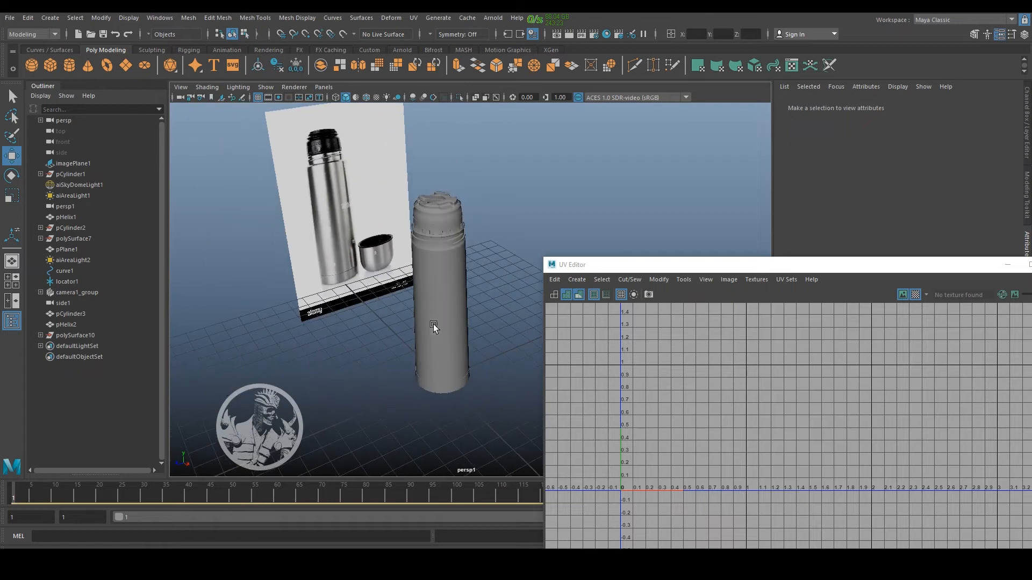
Select the flask body and lid together and turn off the distortion shading and texture borders of their UVs.
click(473, 338)
scroll(763, 398, down, 2)
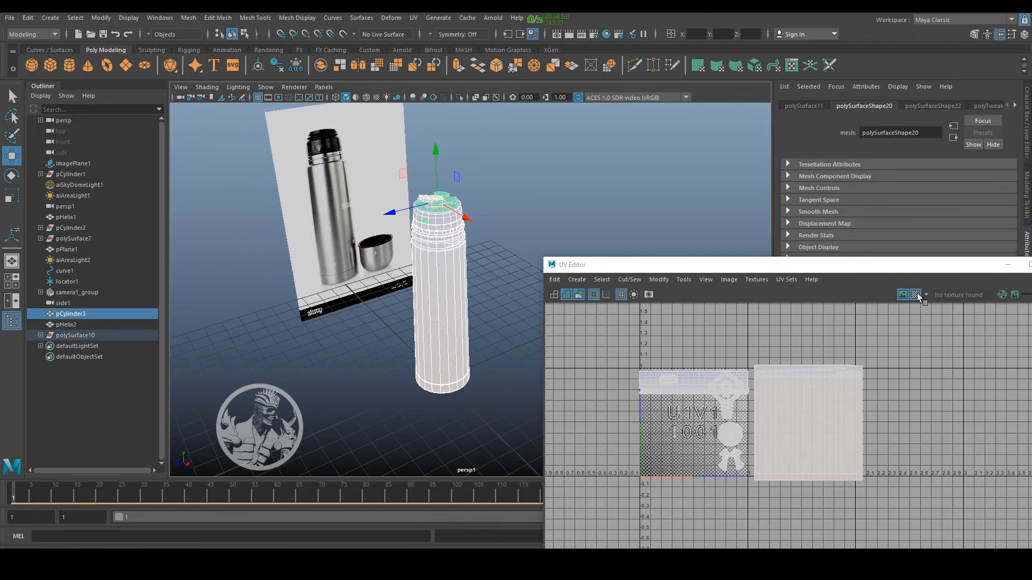
click(592, 296)
click(579, 295)
scroll(822, 440, up, 2)
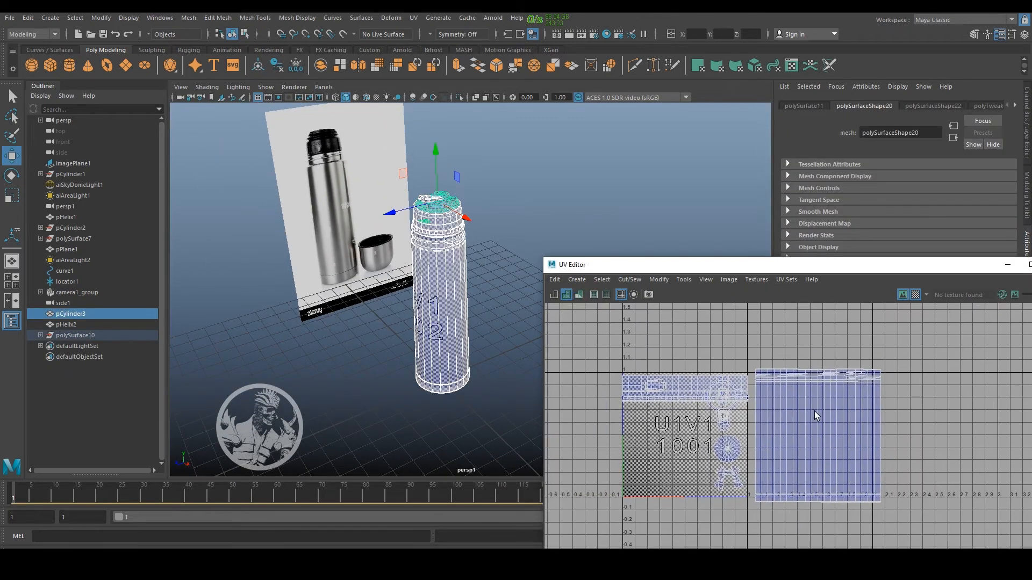
Select all UV shells of the body and lid, lay them out inside tile 1001, and clear the selection.
right_drag(790, 416, 757, 408)
drag(622, 350, 895, 523)
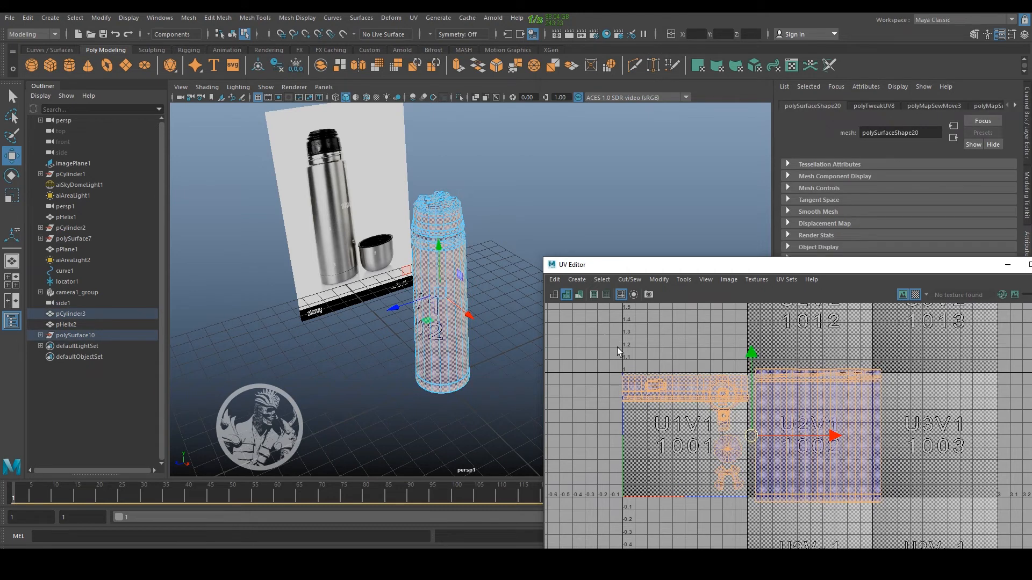
key(f)
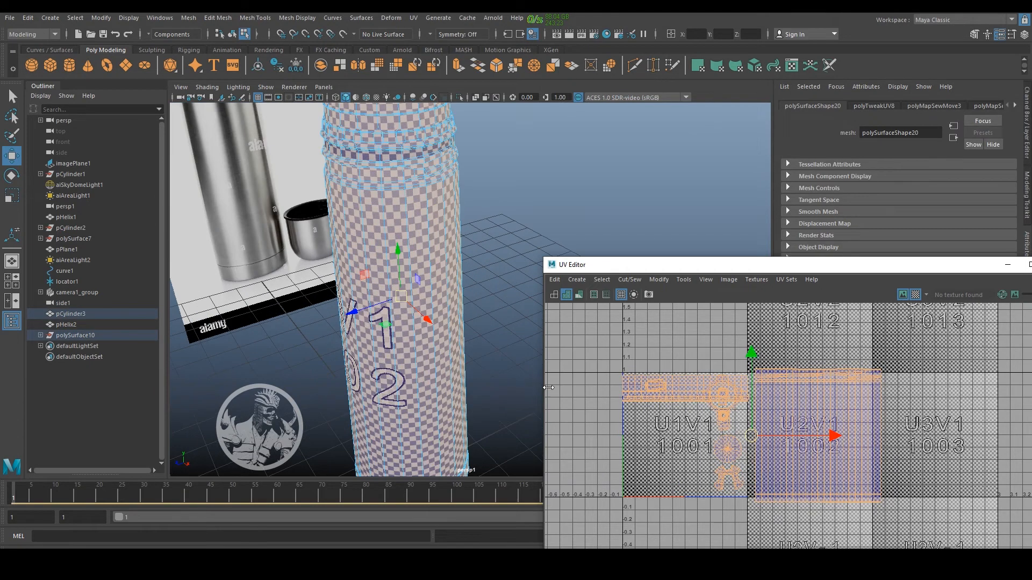
shift+right_drag(706, 346, 659, 369)
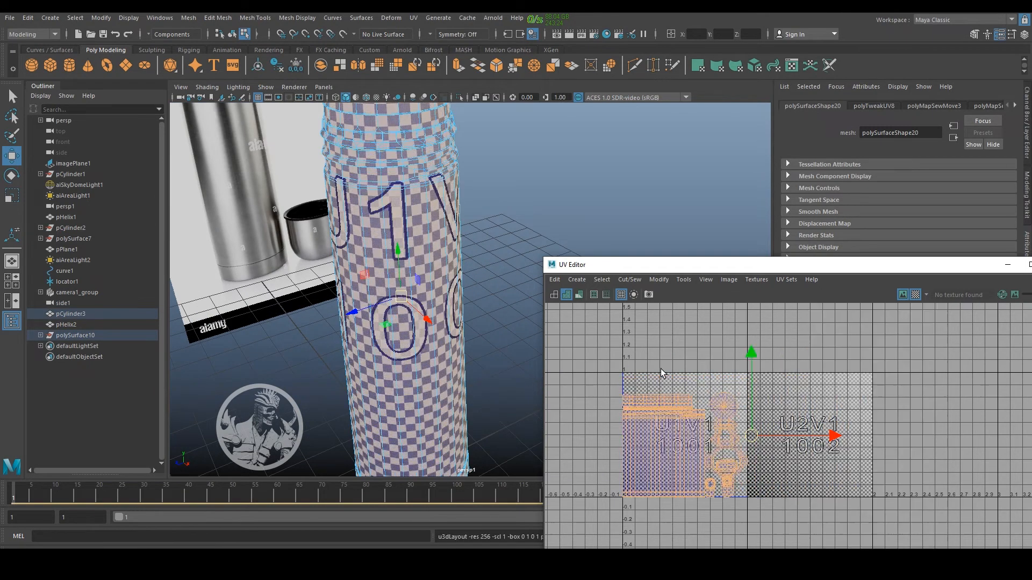
click(666, 360)
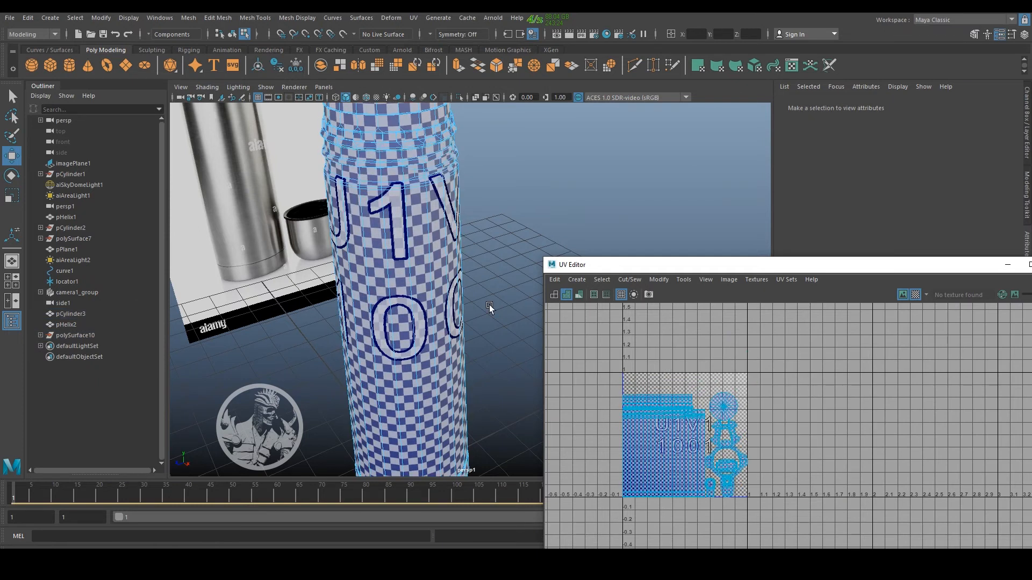
Examine the packed layout up close, checking the gap between collar strip and body shell and the smaller lid shells.
scroll(708, 453, up, 8)
scroll(811, 476, down, 3)
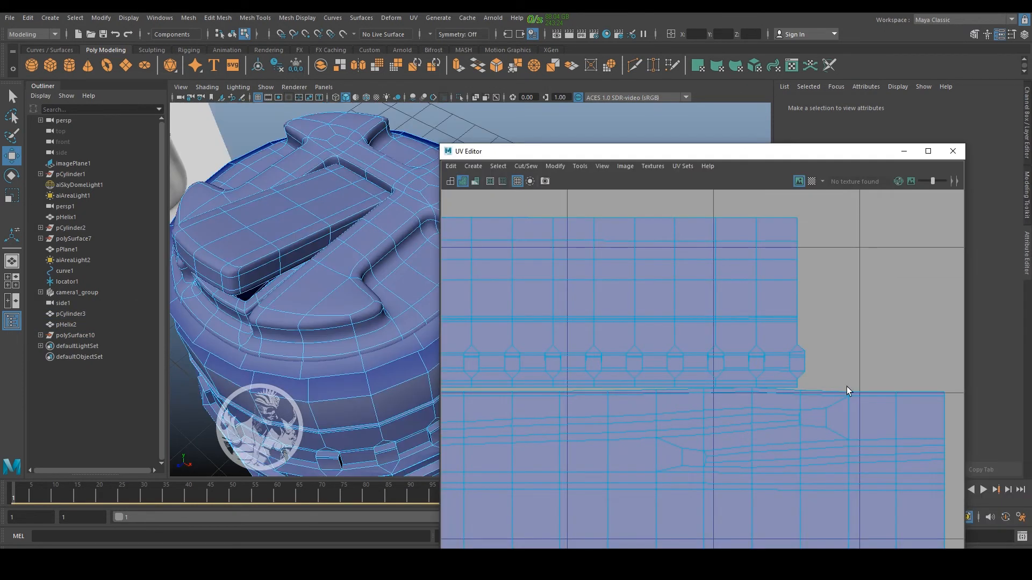
click(834, 408)
scroll(838, 376, down, 3)
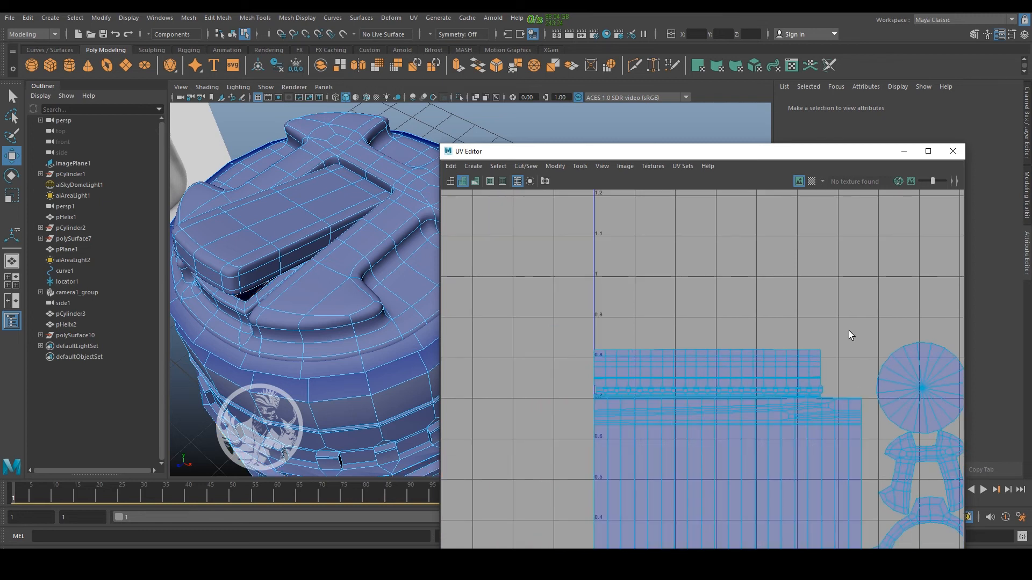
alt+middle_drag(849, 333, 745, 242)
alt+middle_drag(788, 356, 842, 349)
scroll(784, 508, up, 7)
scroll(767, 497, down, 3)
scroll(766, 498, down, 4)
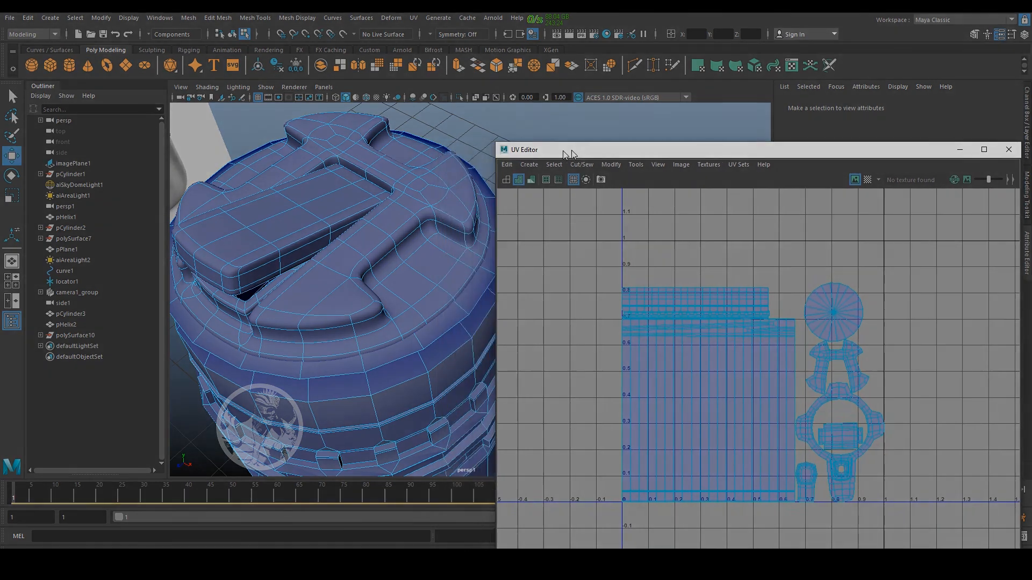